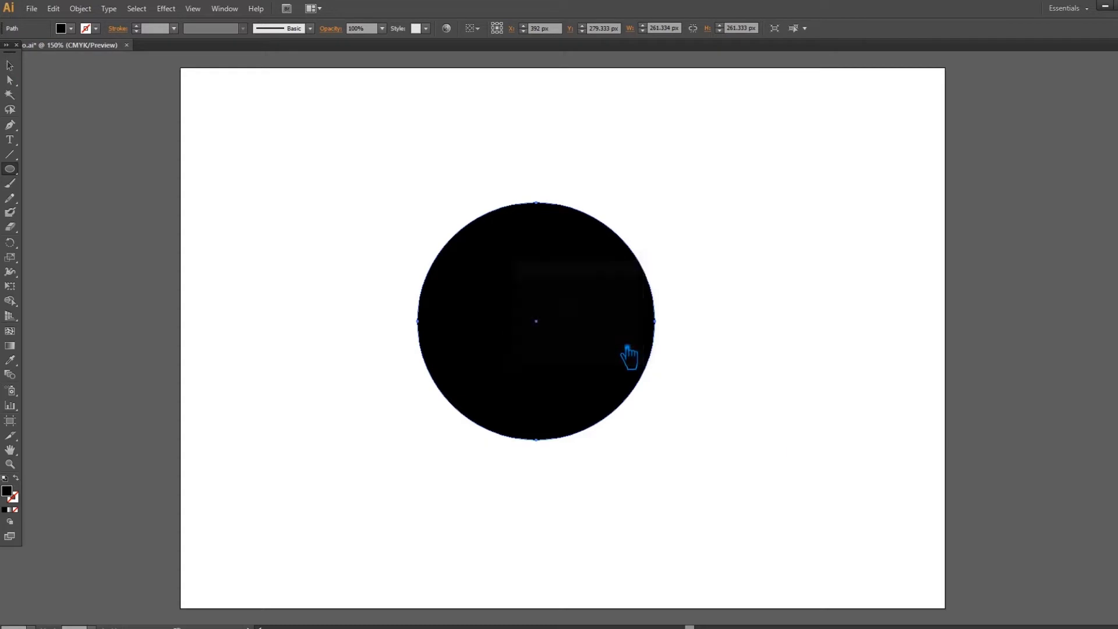
# - Delete the existing black circle to clear the artboard and save the document
pyautogui.click(129, 160)
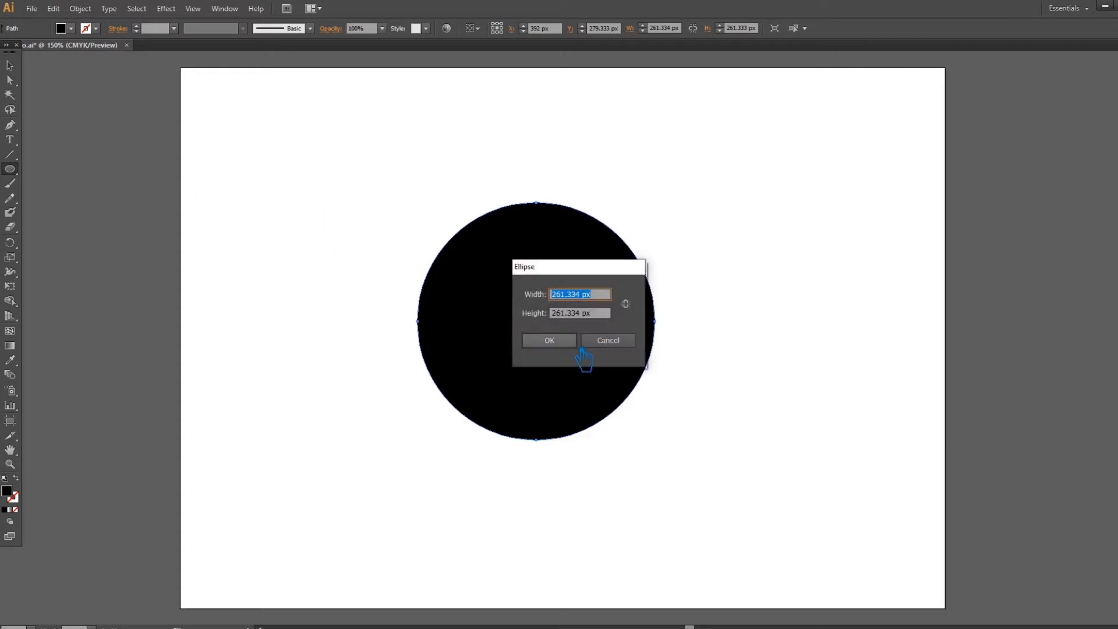
pyautogui.click(624, 342)
pyautogui.click(10, 65)
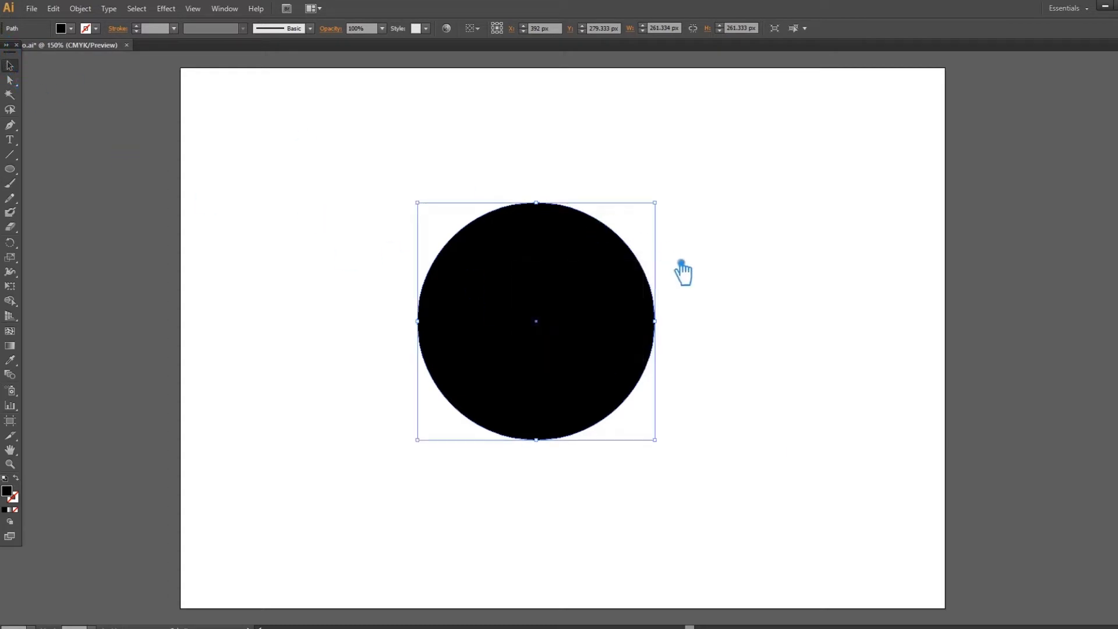
pyautogui.click(748, 338)
pyautogui.hotkey('ctrl', 'a')
pyautogui.press('Delete')
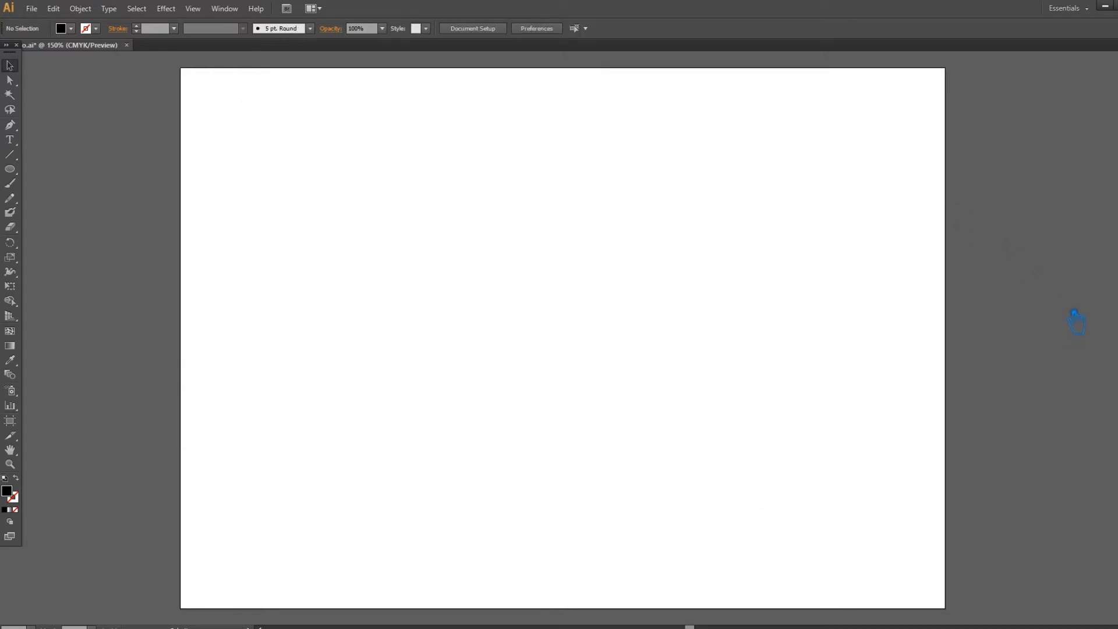
pyautogui.hotkey('ctrl', 's')
# - Draw a circle about 272 px in diameter outward from the centre of the artboard
pyautogui.click(20, 174)
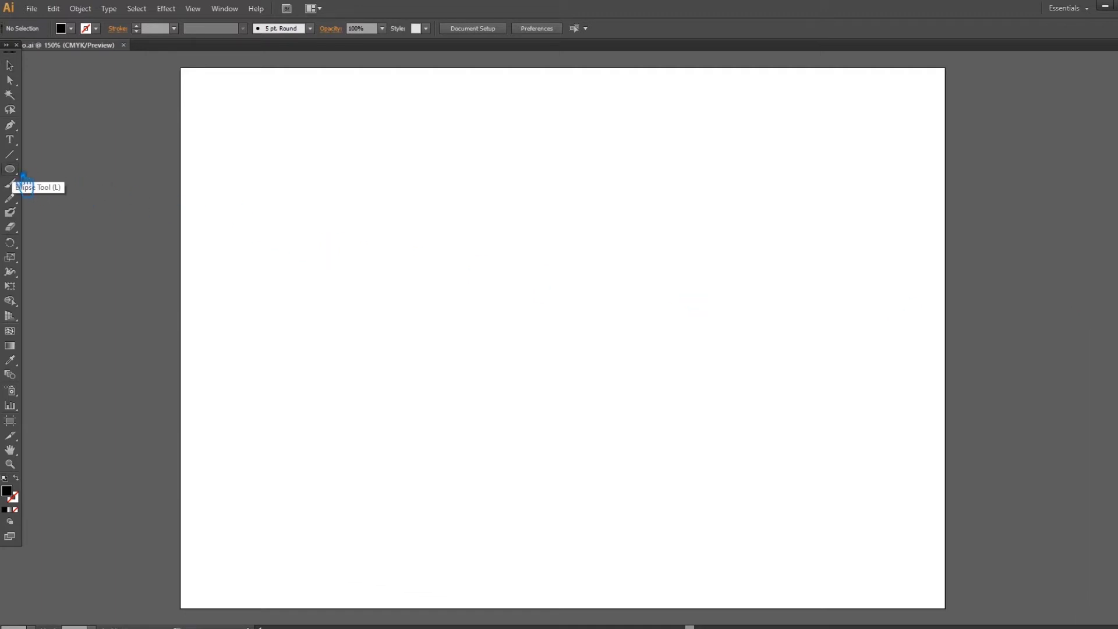
pyautogui.click(10, 68)
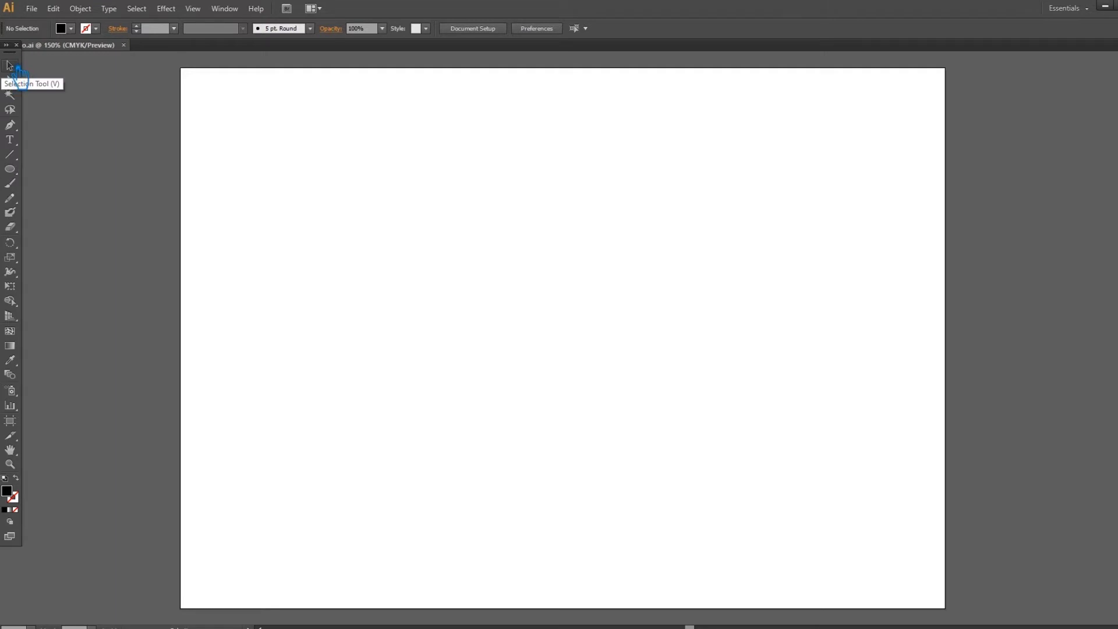
pyautogui.click(26, 176)
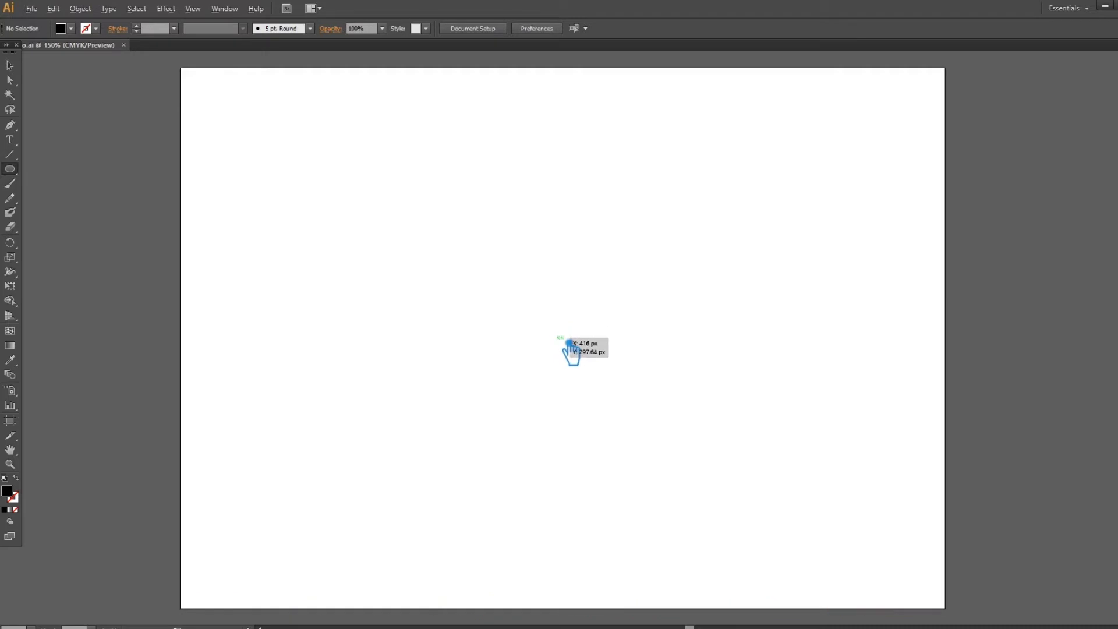
pyautogui.moveTo(569, 343); pyautogui.dragTo(693, 405)
pyautogui.click(10, 67)
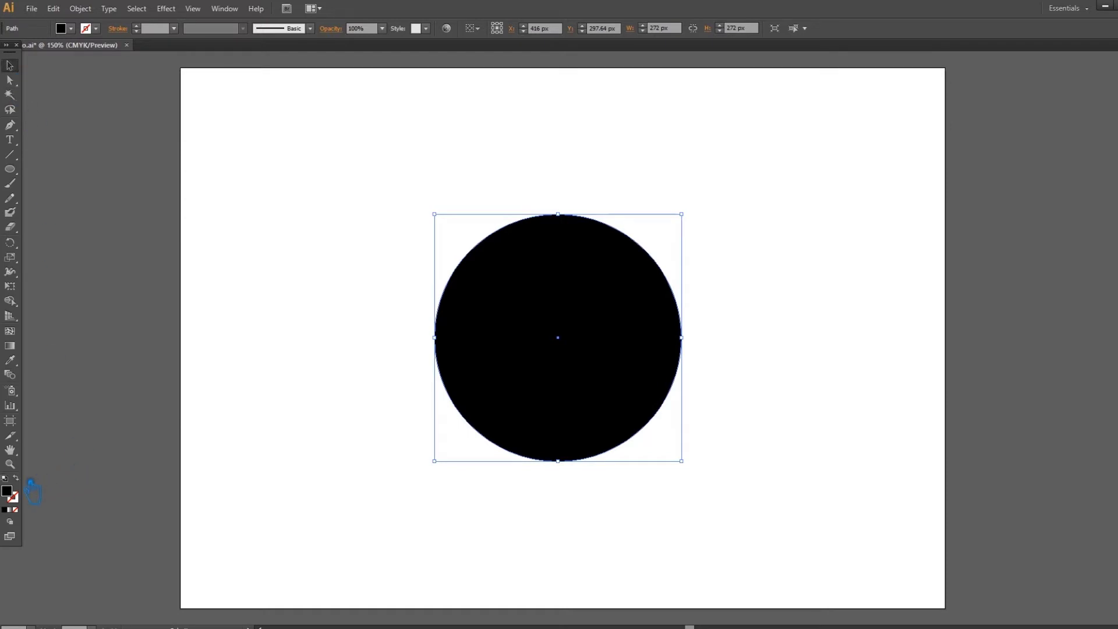
# - Swap the circle's fill and stroke, set its stroke weight to 30 pt, and save the document
pyautogui.hotkey('shift', 'x')
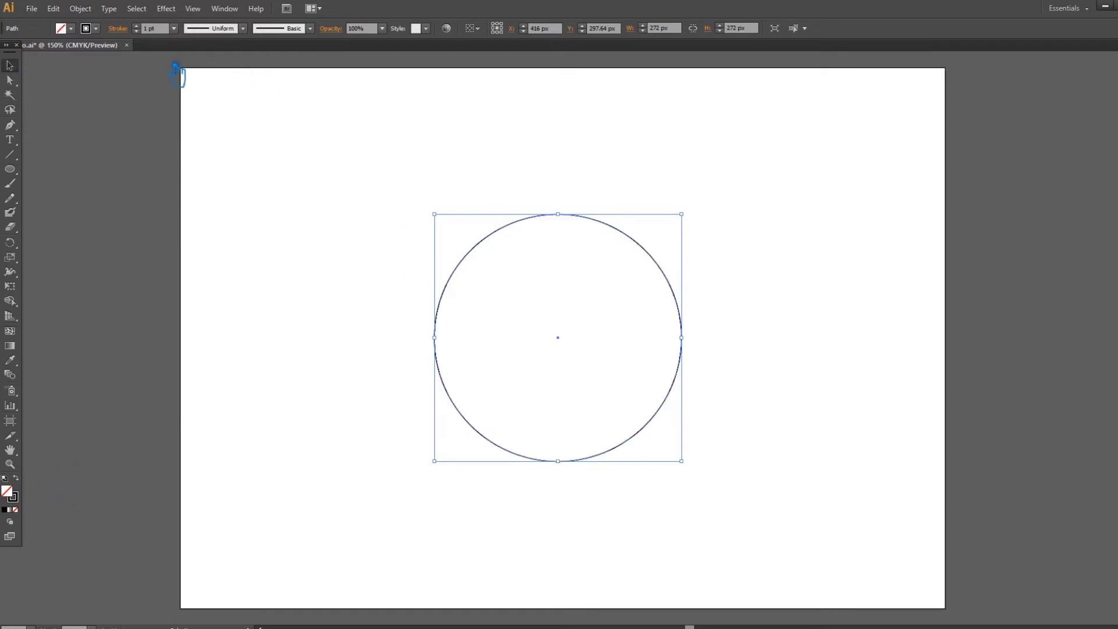
pyautogui.click(174, 28)
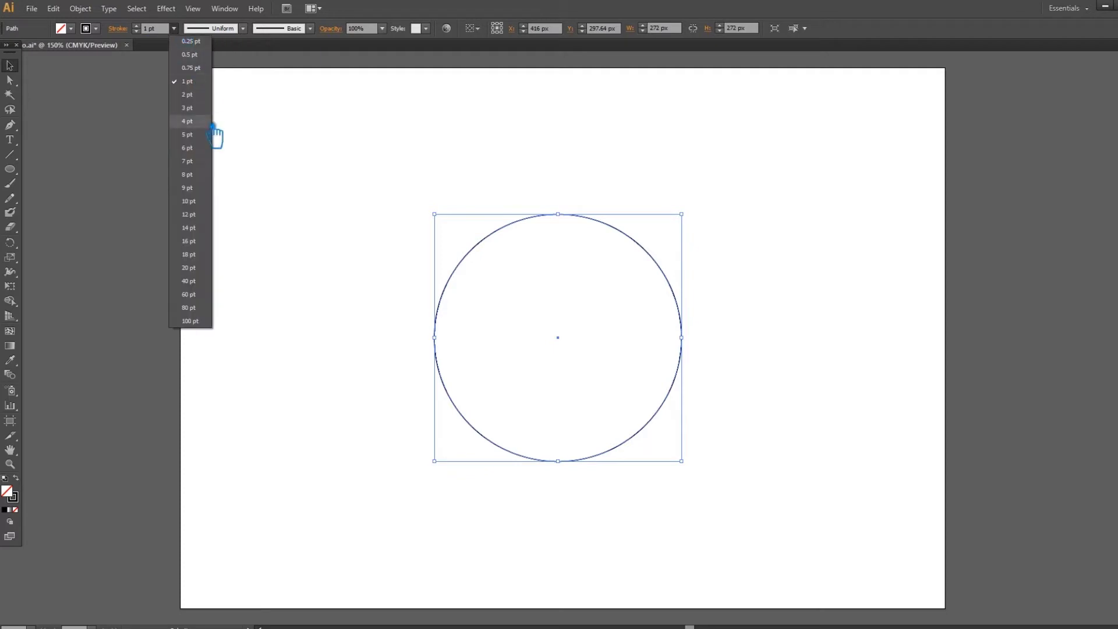
pyautogui.click(209, 268)
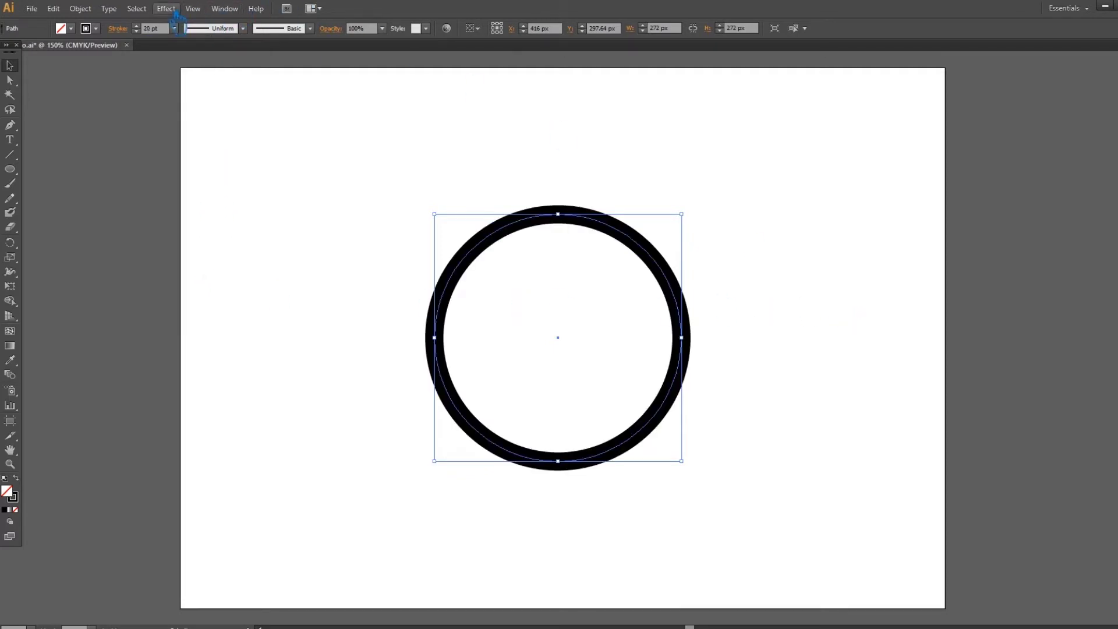
pyautogui.click(173, 28)
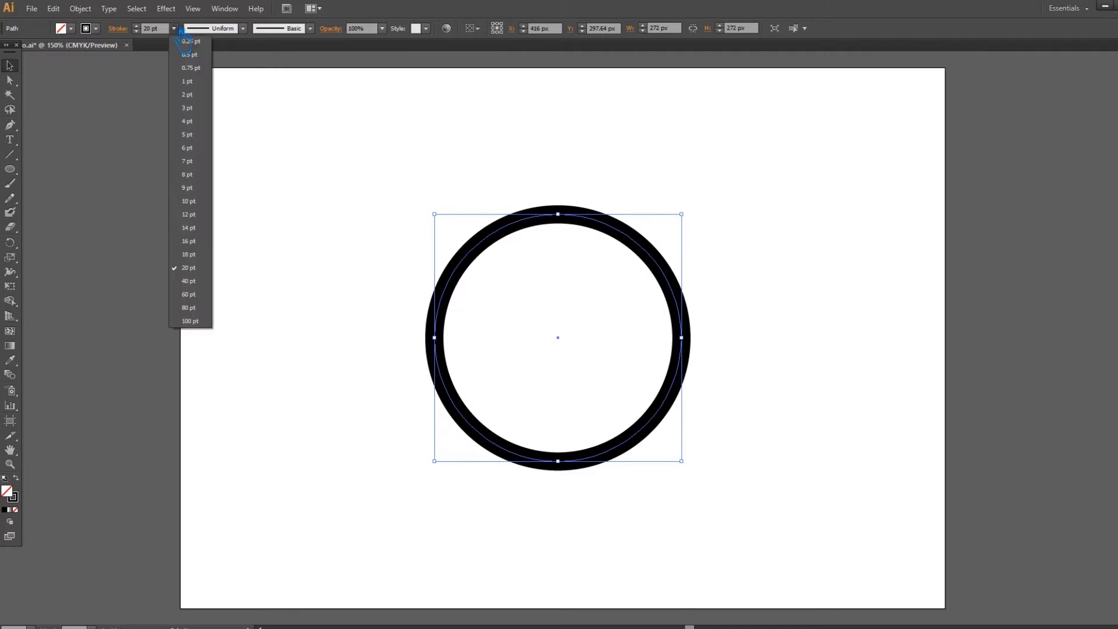
pyautogui.click(205, 282)
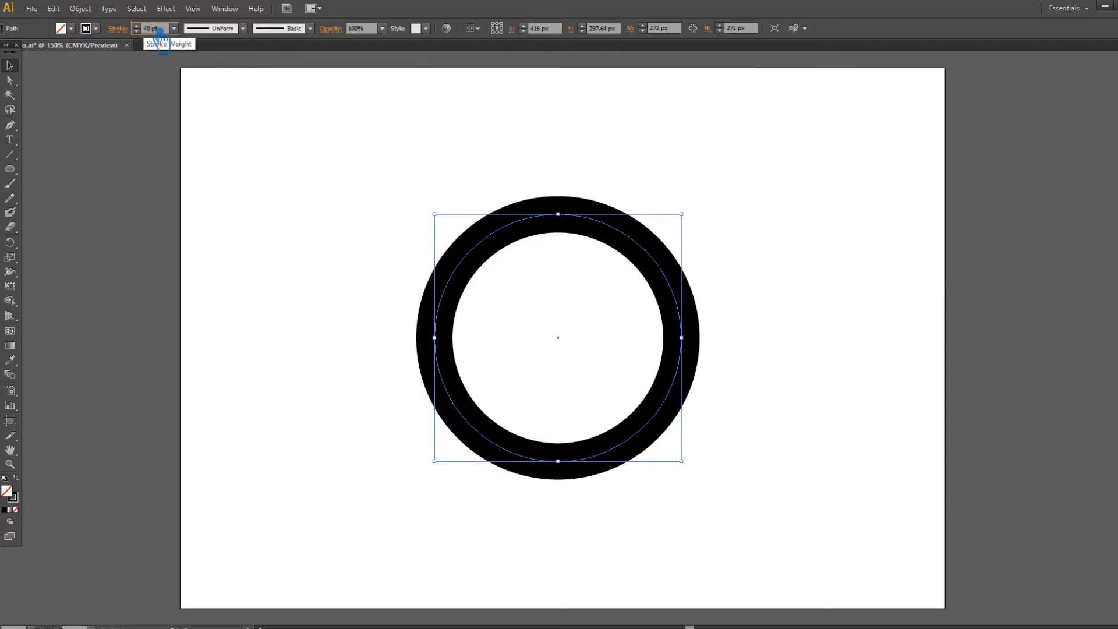
pyautogui.click(154, 29)
pyautogui.write('30')
pyautogui.press('Return')
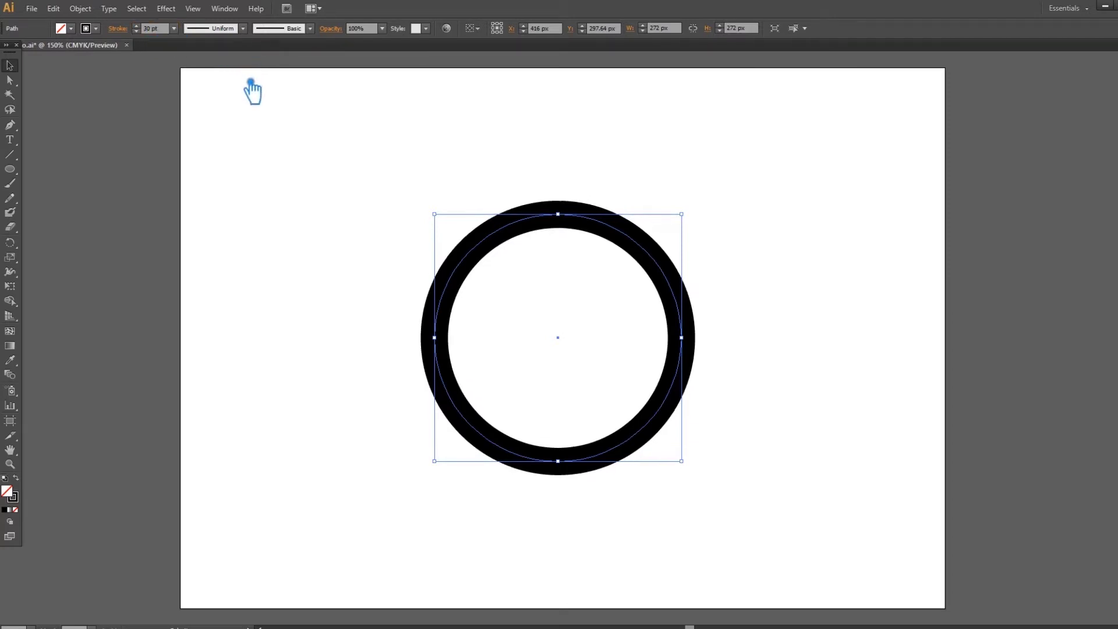
pyautogui.click(362, 203)
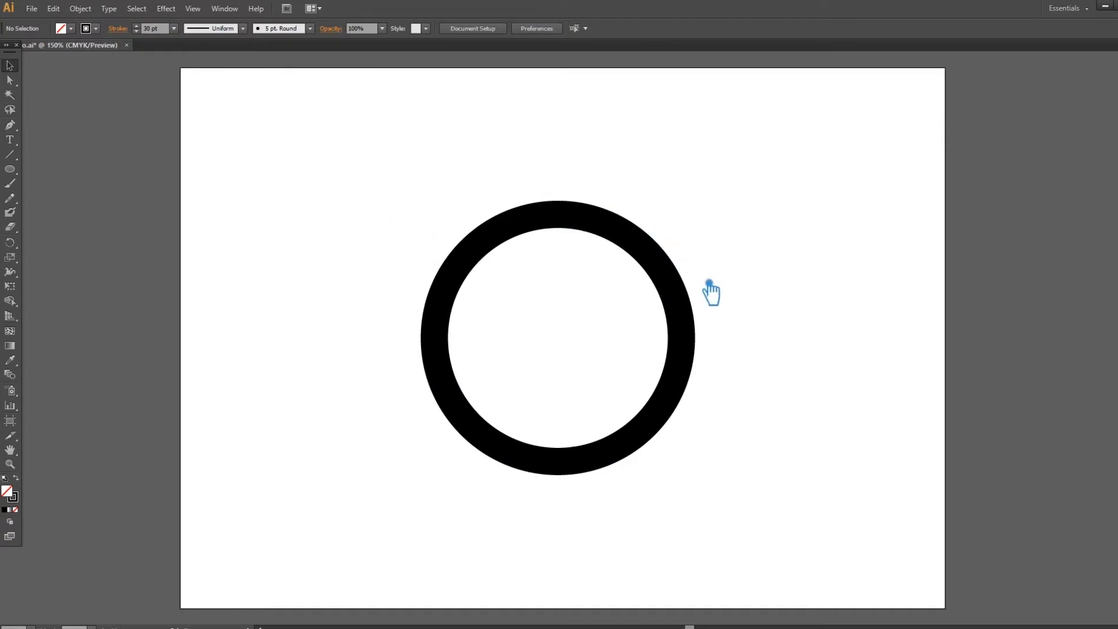
pyautogui.hotkey('ctrl', 's')
# - Copy the ring and activate the Pen tool with its path selected
pyautogui.click(679, 294)
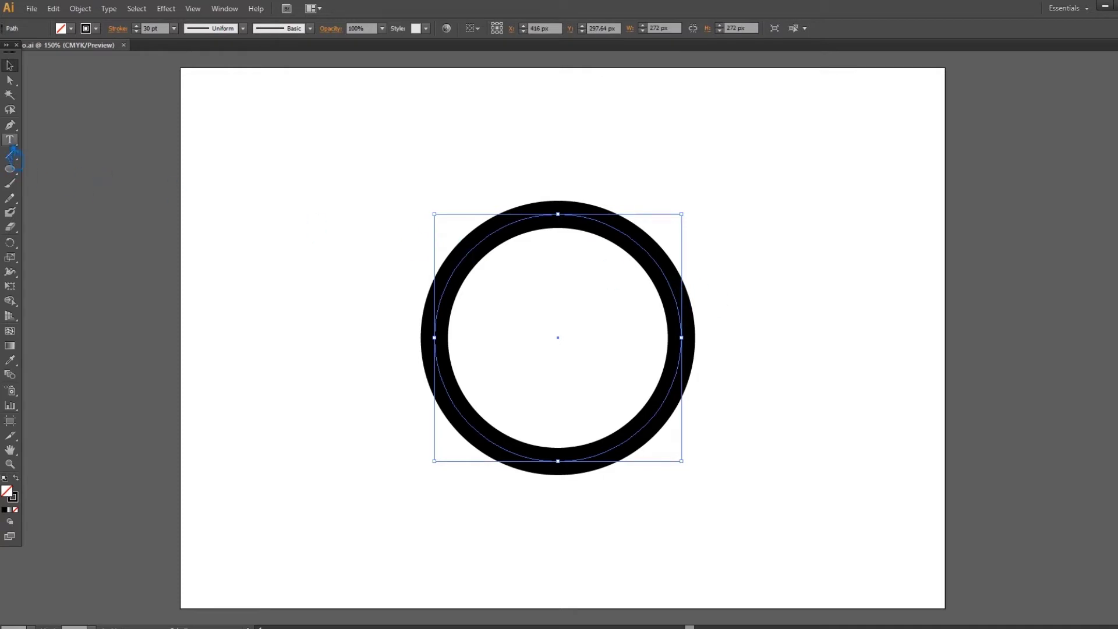
pyautogui.hotkey('ctrl', 'c')
pyautogui.click(22, 126)
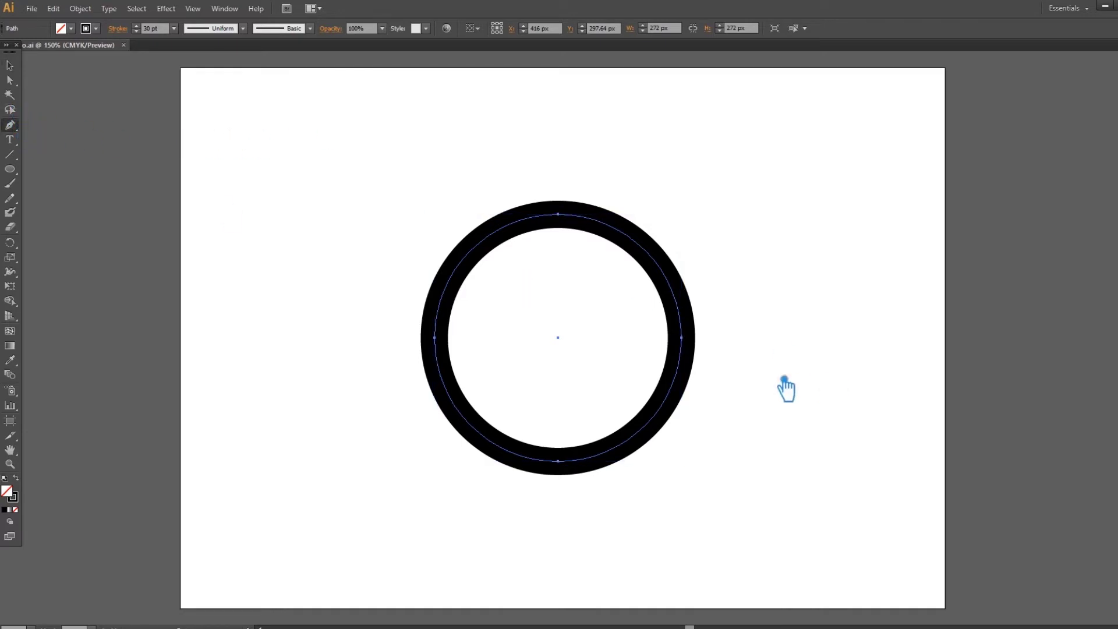
pyautogui.click(691, 366)
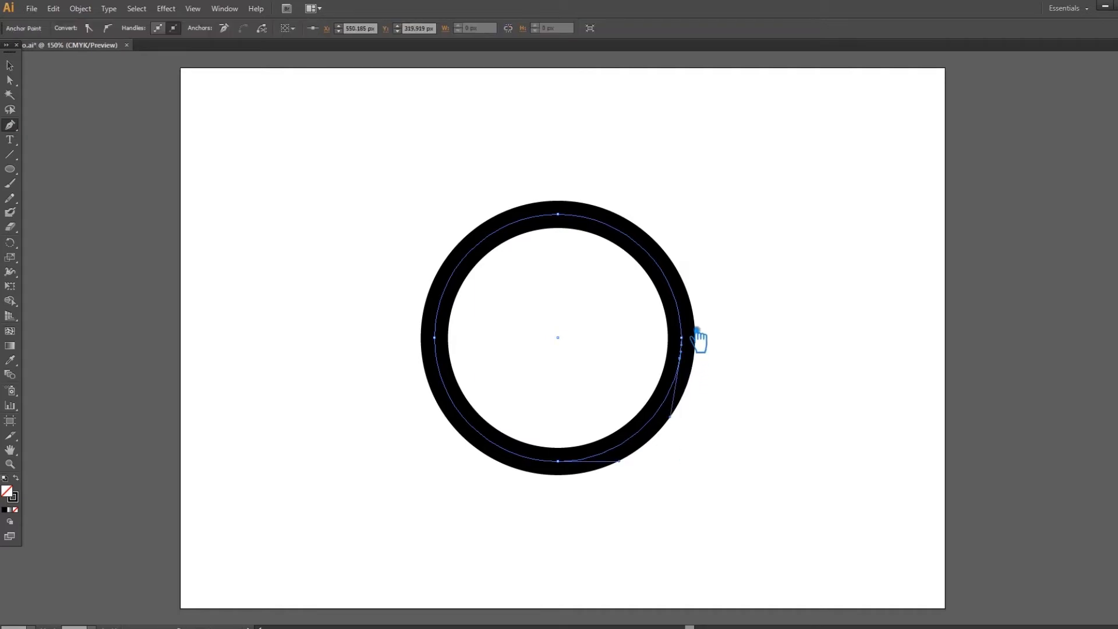
pyautogui.click(691, 324)
pyautogui.hotkey('ctrl', 'z')
pyautogui.hotkey('ctrl', 'z')
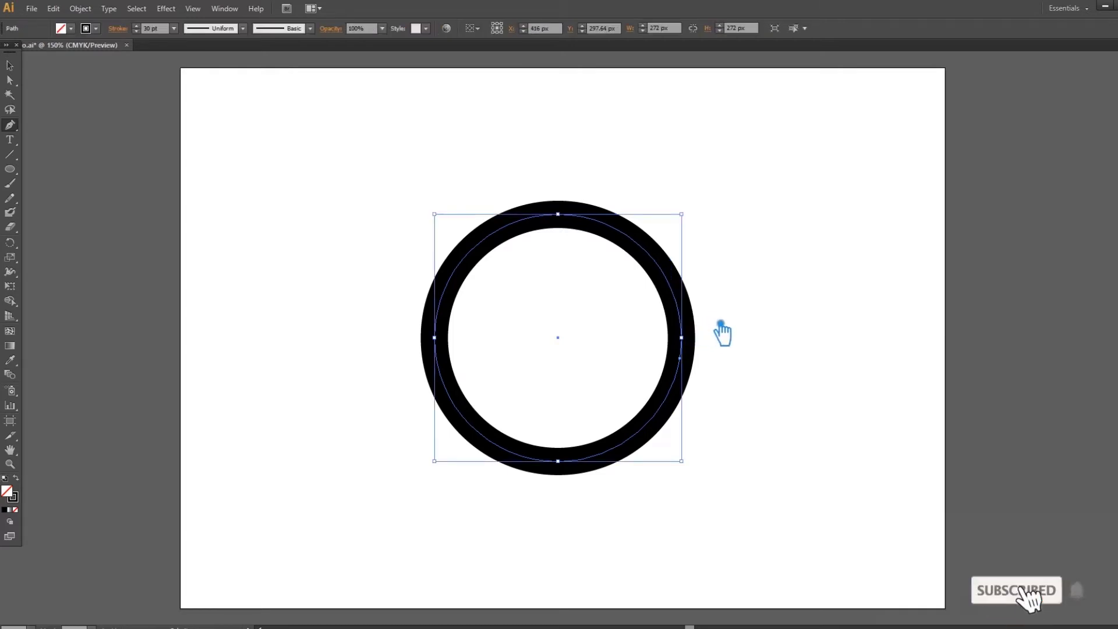
# - Add anchor points at the lower right and upper right of the ring and delete the part between them to form a C shape
pyautogui.click(677, 410)
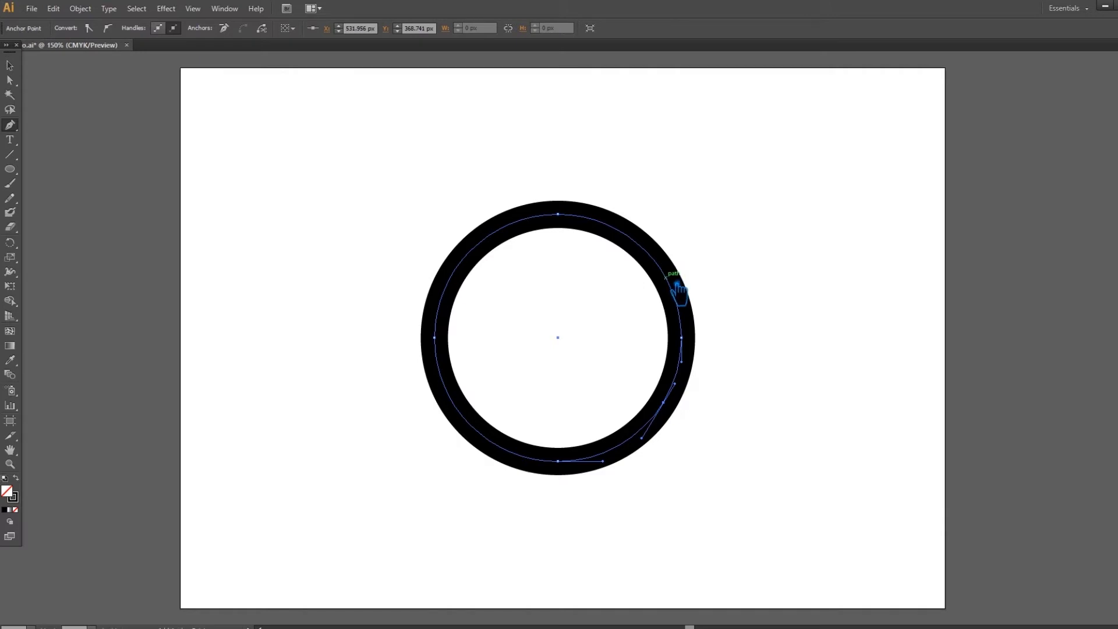
pyautogui.click(679, 291)
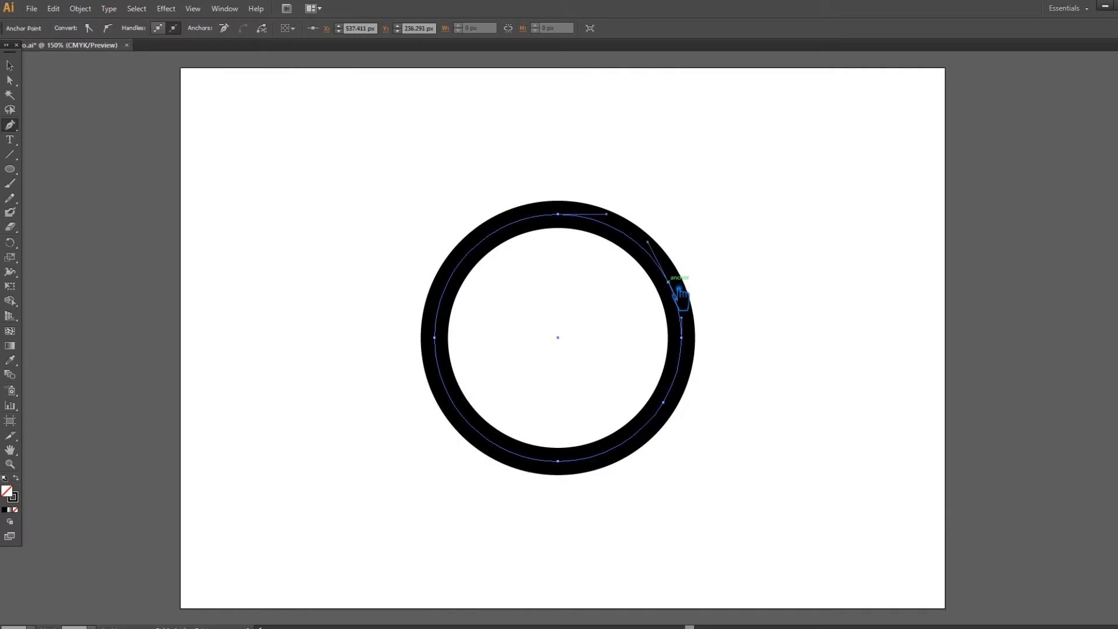
pyautogui.press('a')
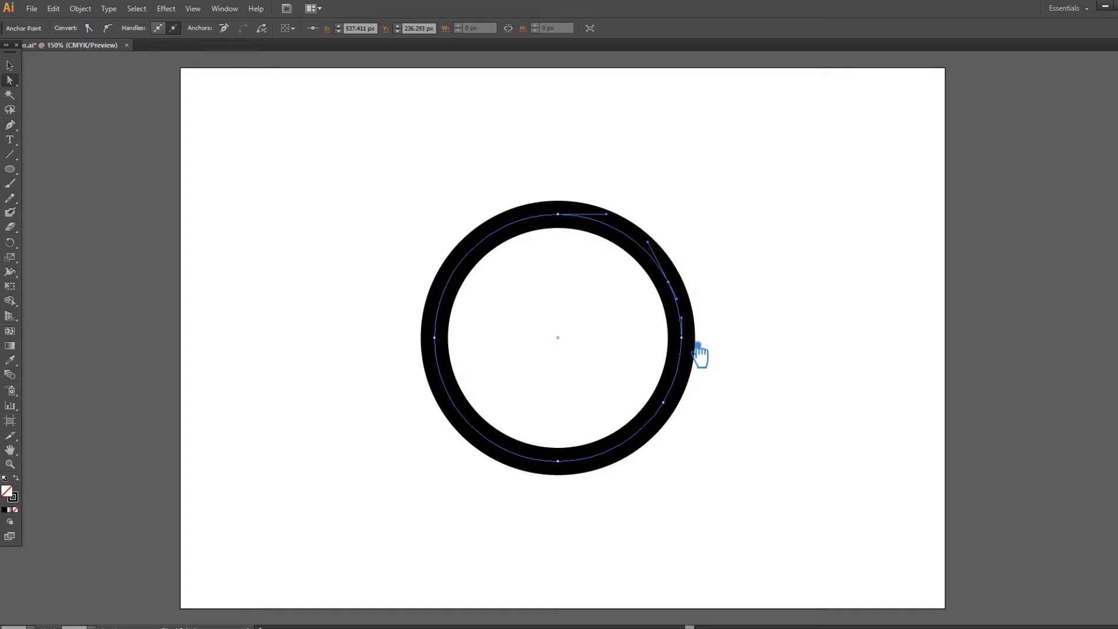
pyautogui.click(693, 344)
pyautogui.press('Delete')
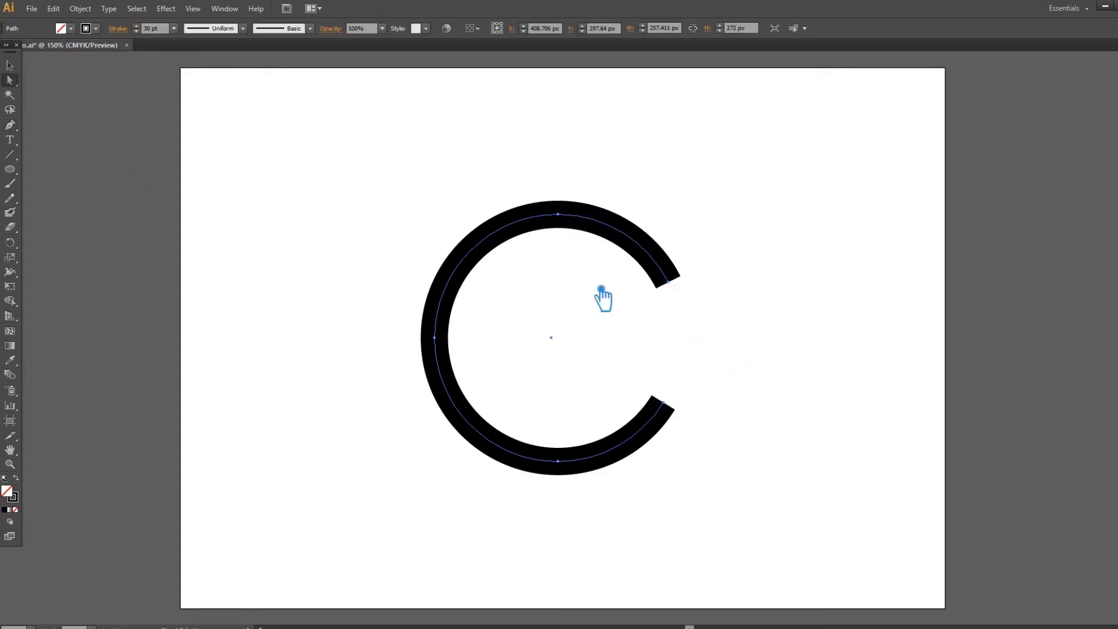
# - Scale the open ring down proportionally around its centre to about 202 × 213 px
pyautogui.click(11, 66)
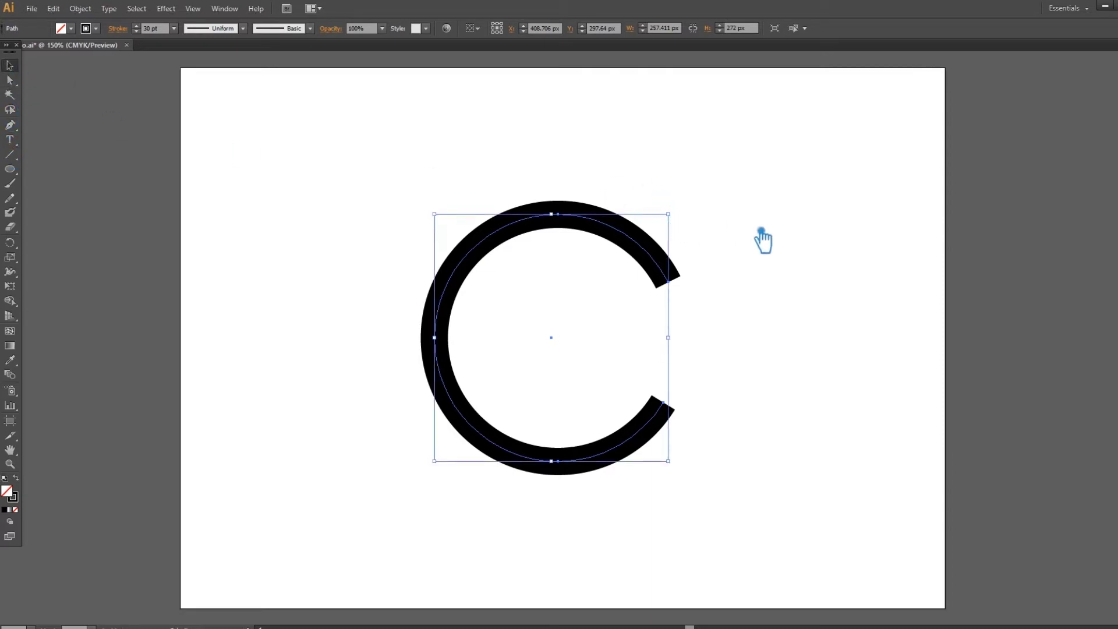
pyautogui.click(757, 239)
pyautogui.click(665, 254)
pyautogui.moveTo(679, 223); pyautogui.dragTo(658, 249)
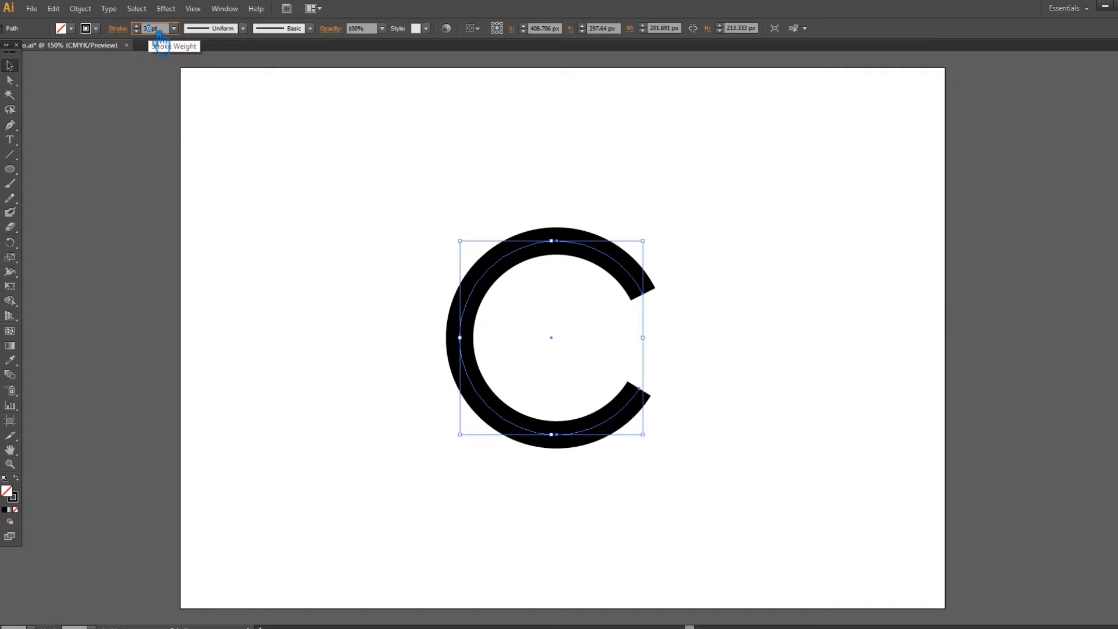
# - Set the open ring's stroke weight to 35 pt and save the document
pyautogui.press('Return')
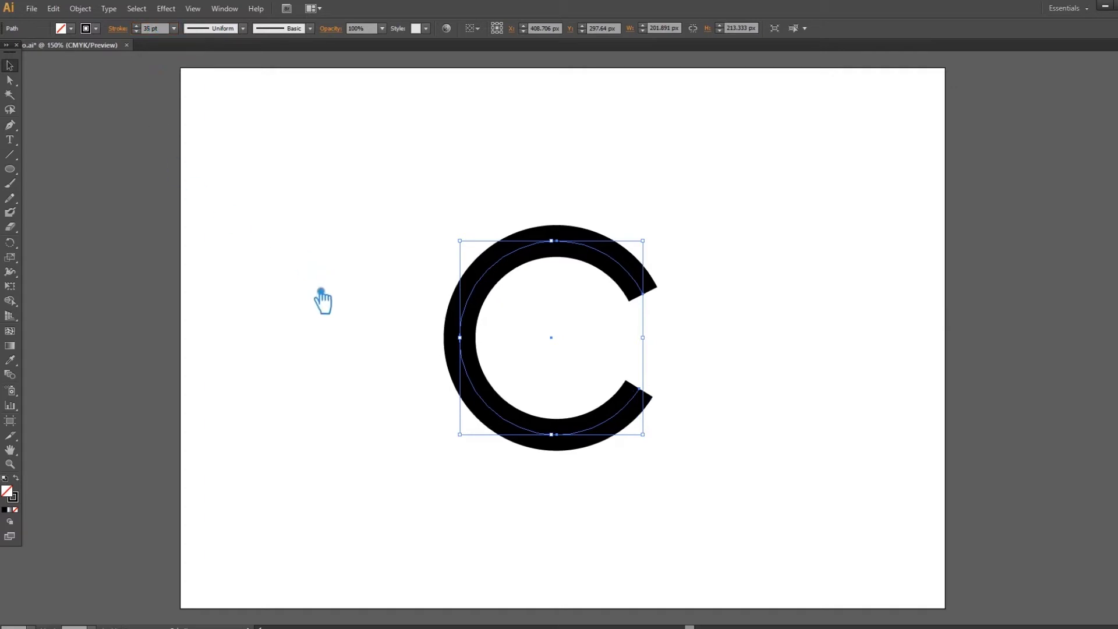
pyautogui.click(326, 299)
pyautogui.hotkey('ctrl', 's')
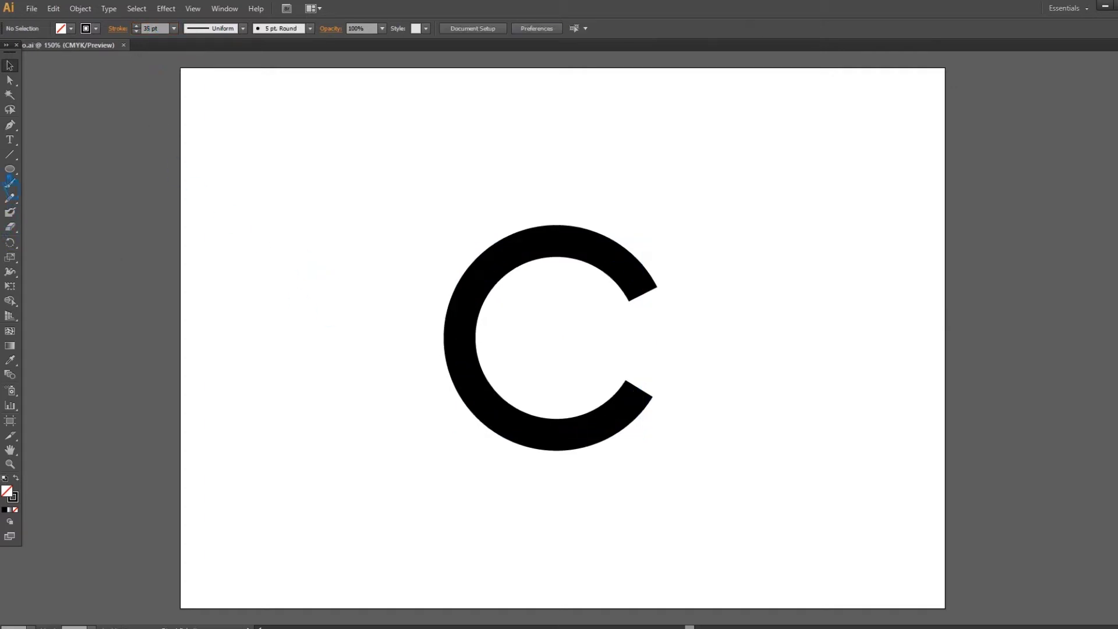
# - Create a three-sided polygon with a 50 px radius to the upper left of the ring, filled black without a stroke
pyautogui.moveTo(23, 174); pyautogui.dragTo(39, 212)
pyautogui.click(320, 249)
pyautogui.doubleClick(573, 315)
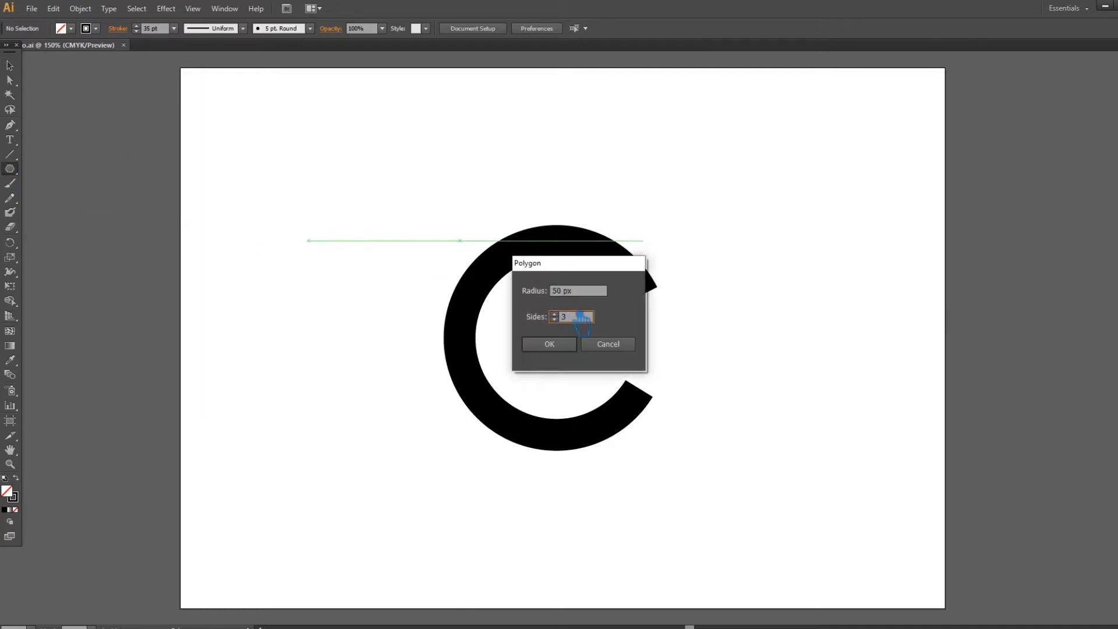
pyautogui.click(565, 346)
pyautogui.click(13, 67)
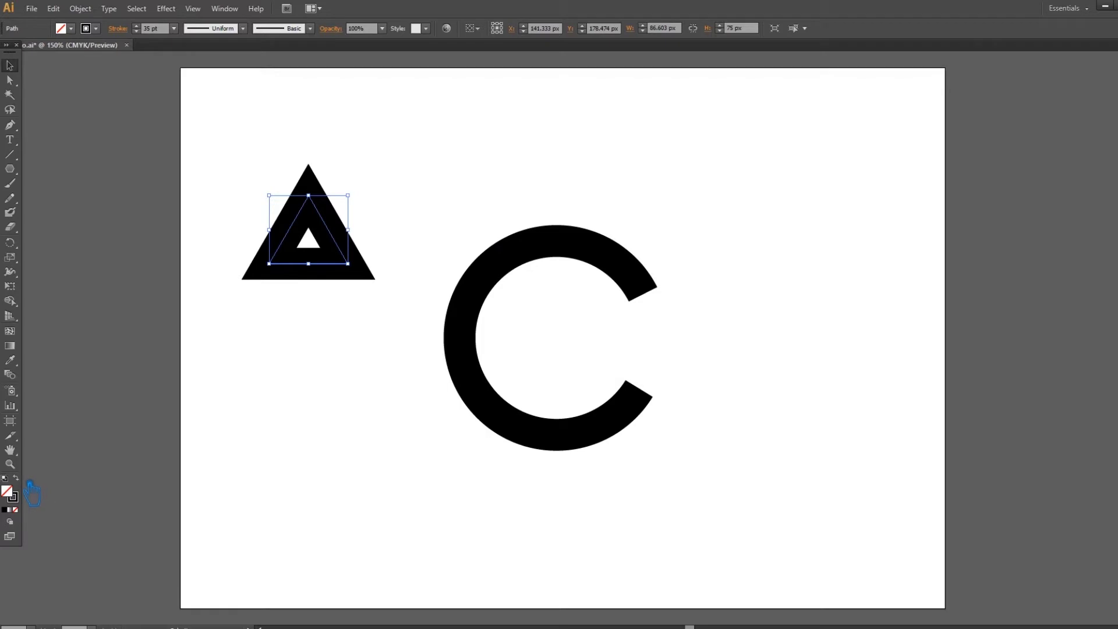
pyautogui.hotkey('shift', 'x')
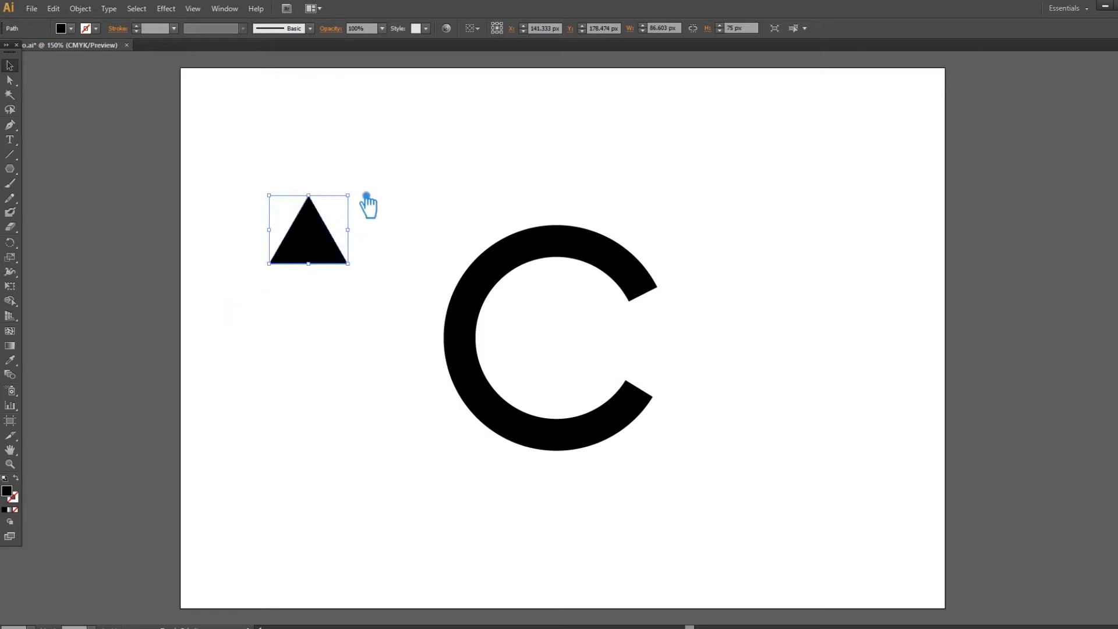
# - Rotate the triangle and place it on the ring's upper open end as an arrowhead, turning it around its base midpoint to follow the curve
pyautogui.moveTo(365, 201); pyautogui.dragTo(350, 324)
pyautogui.moveTo(322, 245); pyautogui.dragTo(674, 325)
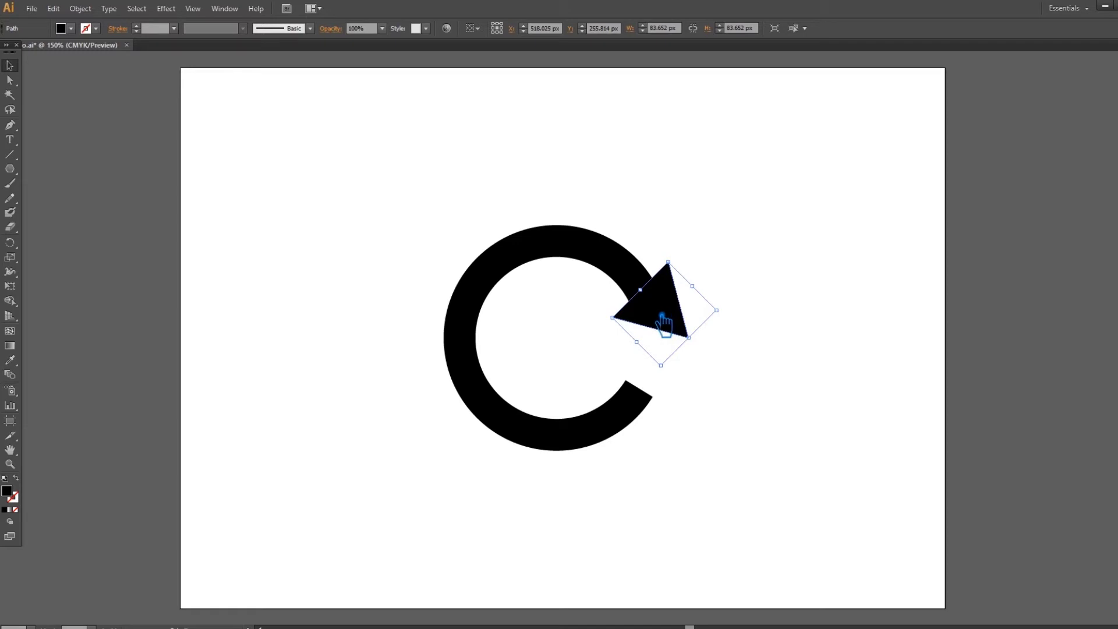
pyautogui.press('r')
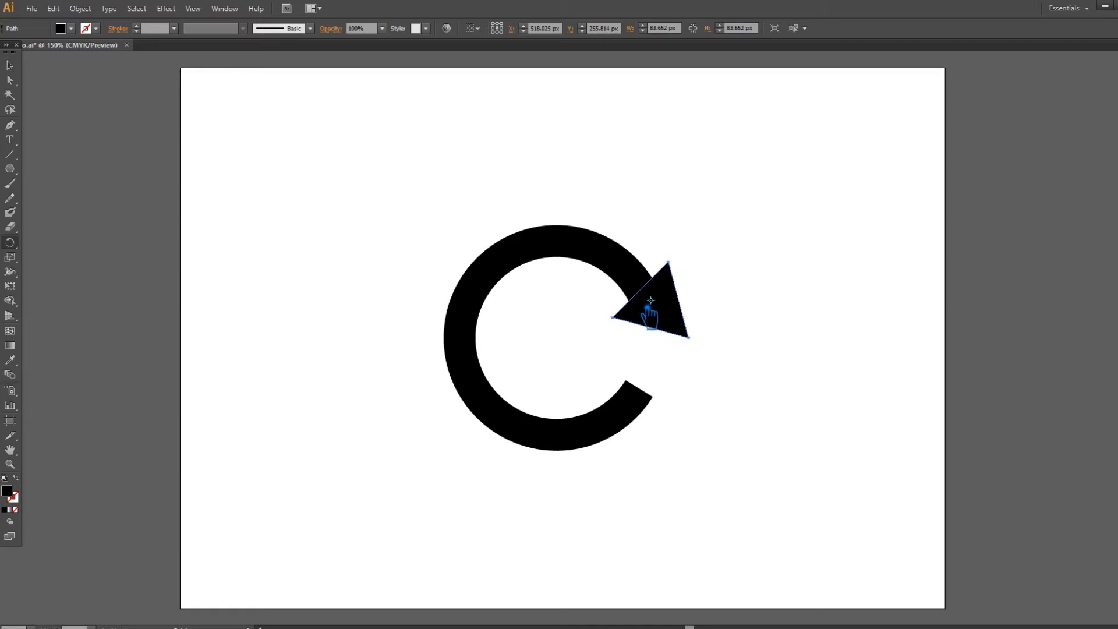
pyautogui.click(640, 290)
pyautogui.moveTo(686, 333); pyautogui.dragTo(678, 336)
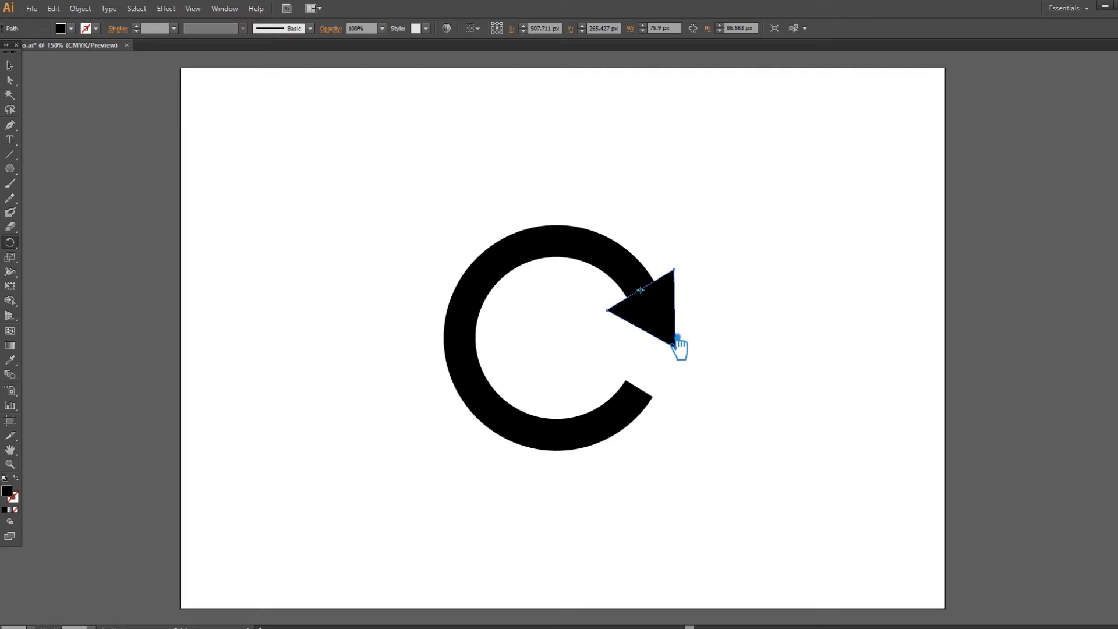
pyautogui.click(10, 66)
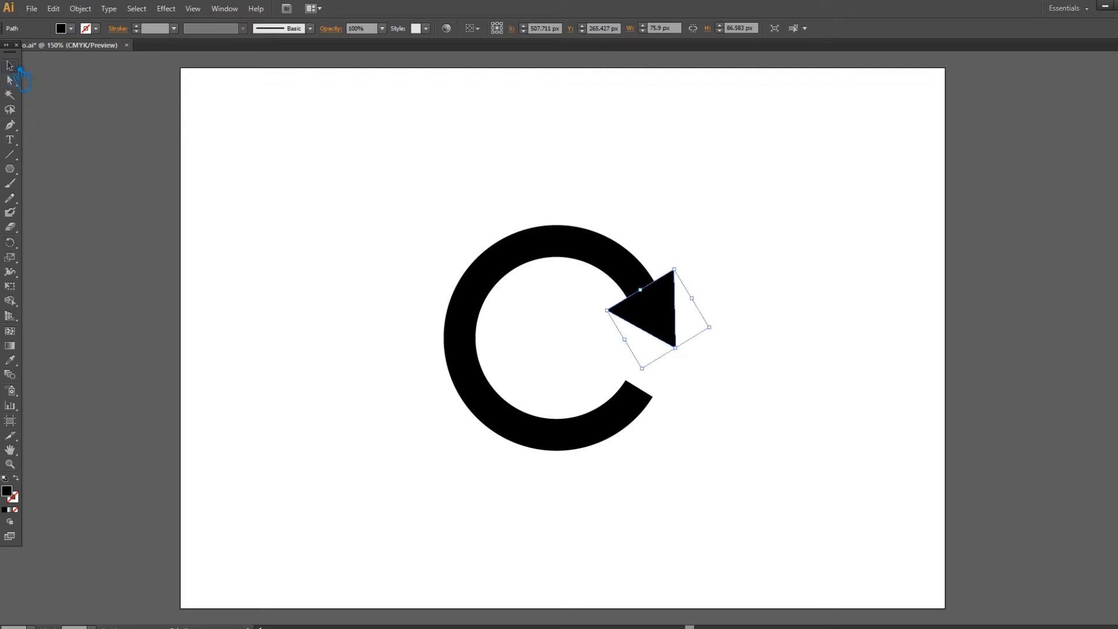
# - Select the open ring without the arrowhead and hide the bounding box
pyautogui.click(829, 341)
pyautogui.moveTo(723, 525); pyautogui.dragTo(418, 229)
pyautogui.click(807, 235)
pyautogui.click(584, 256)
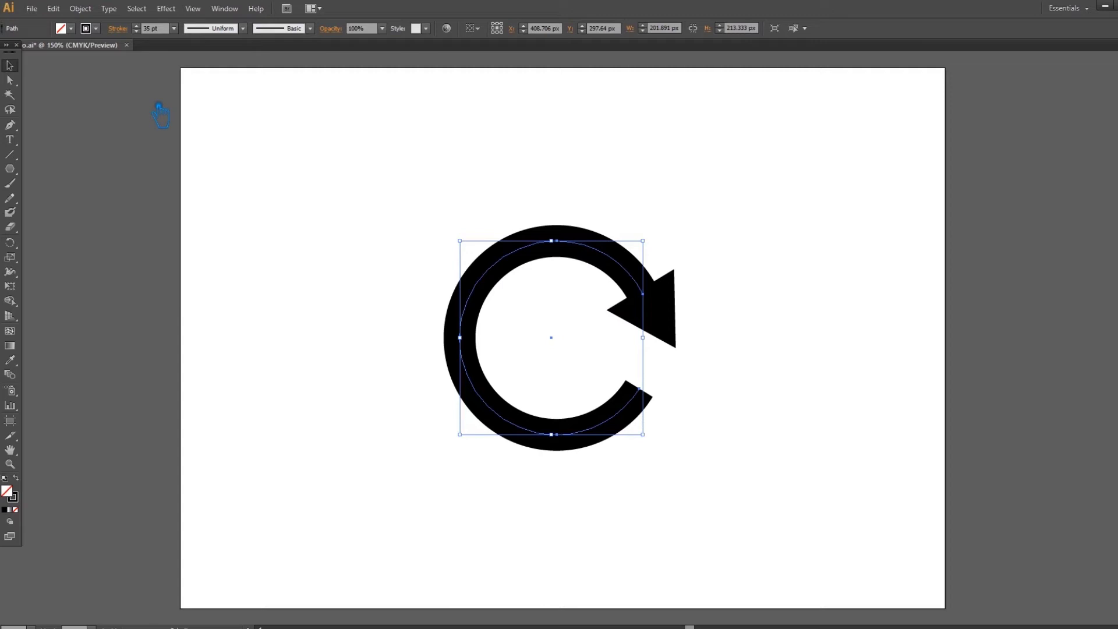
pyautogui.hotkey('ctrl', 'shift', 'b')
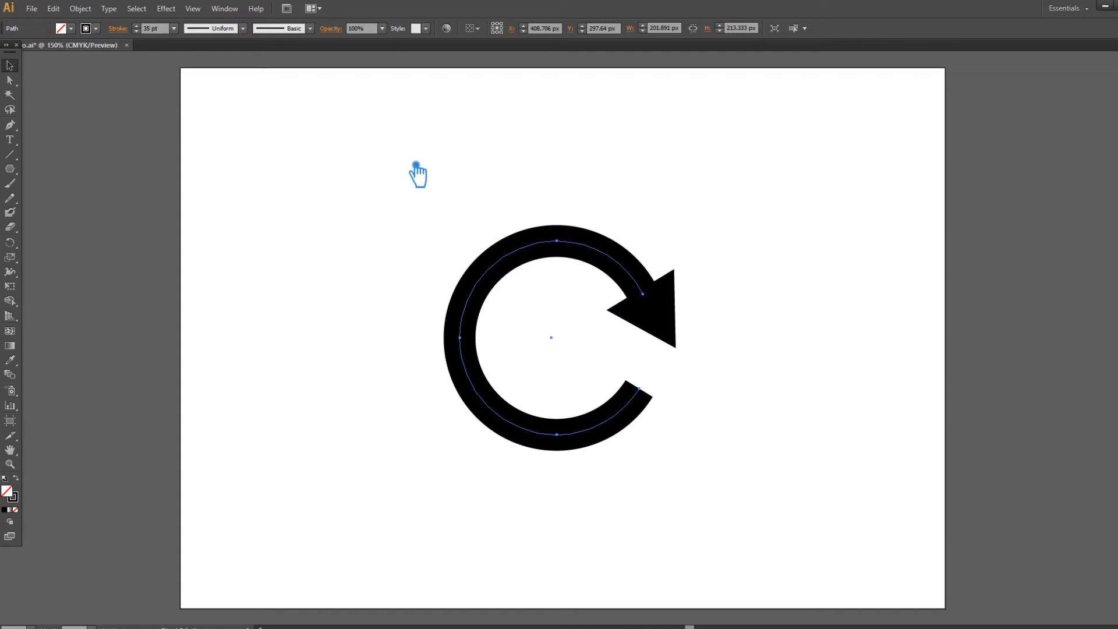
# - Show the rulers and bounding box, and place a horizontal and a vertical guide crossing at the ring's centre
pyautogui.hotkey('ctrl', 'r')
pyautogui.hotkey('ctrl', 'shift', 'b')
pyautogui.moveTo(342, 66); pyautogui.dragTo(516, 345)
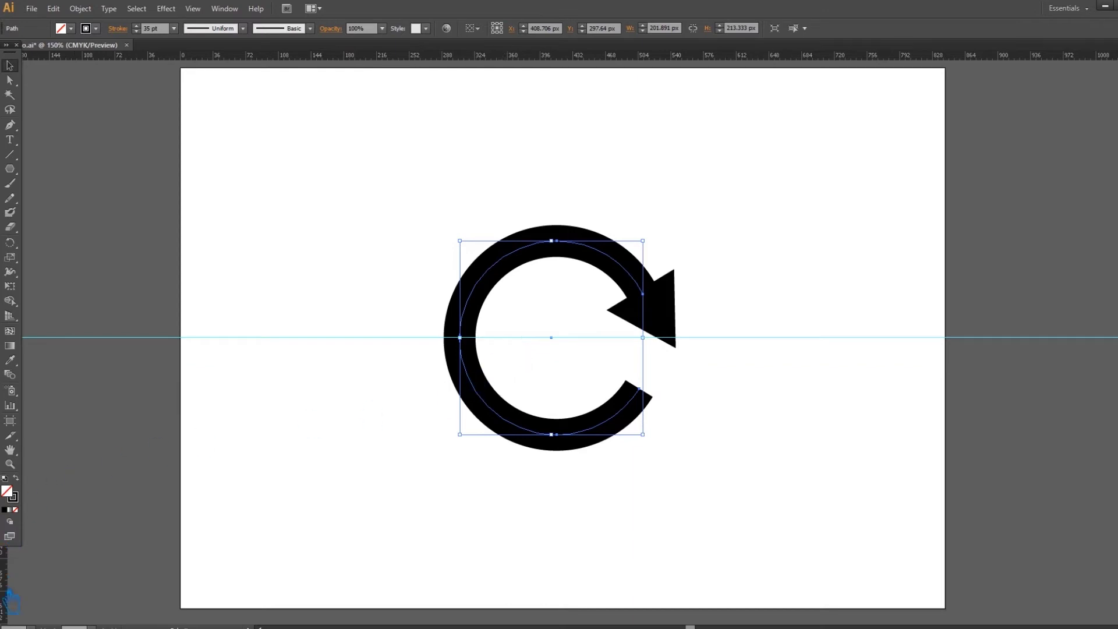
pyautogui.moveTo(17, 585); pyautogui.dragTo(561, 278)
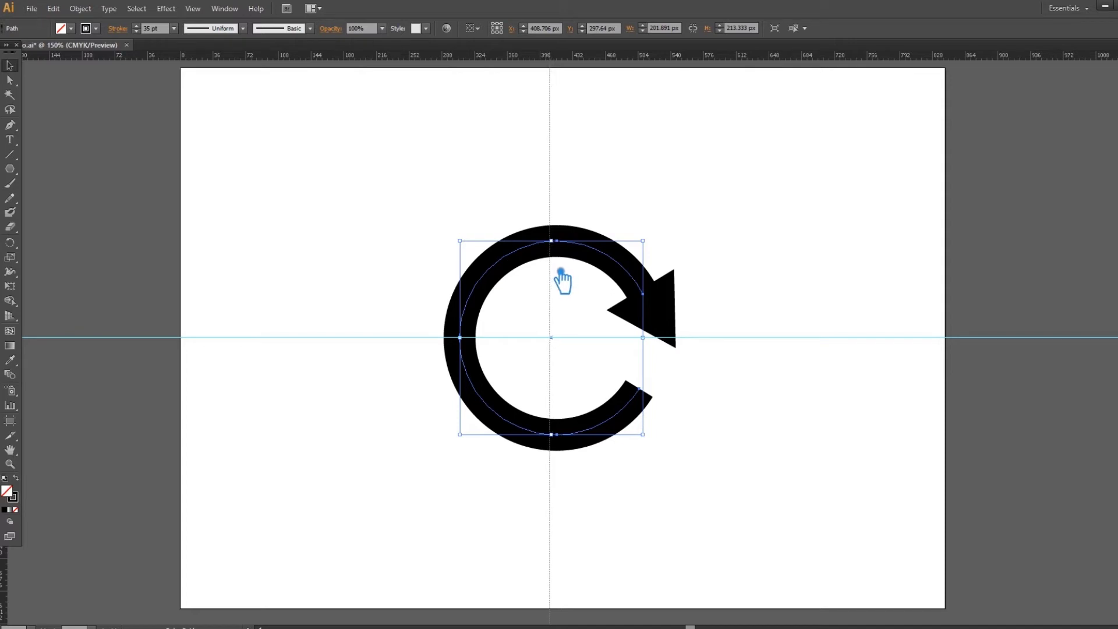
pyautogui.hotkey('ctrl', 'z')
pyautogui.moveTo(18, 578); pyautogui.dragTo(563, 258)
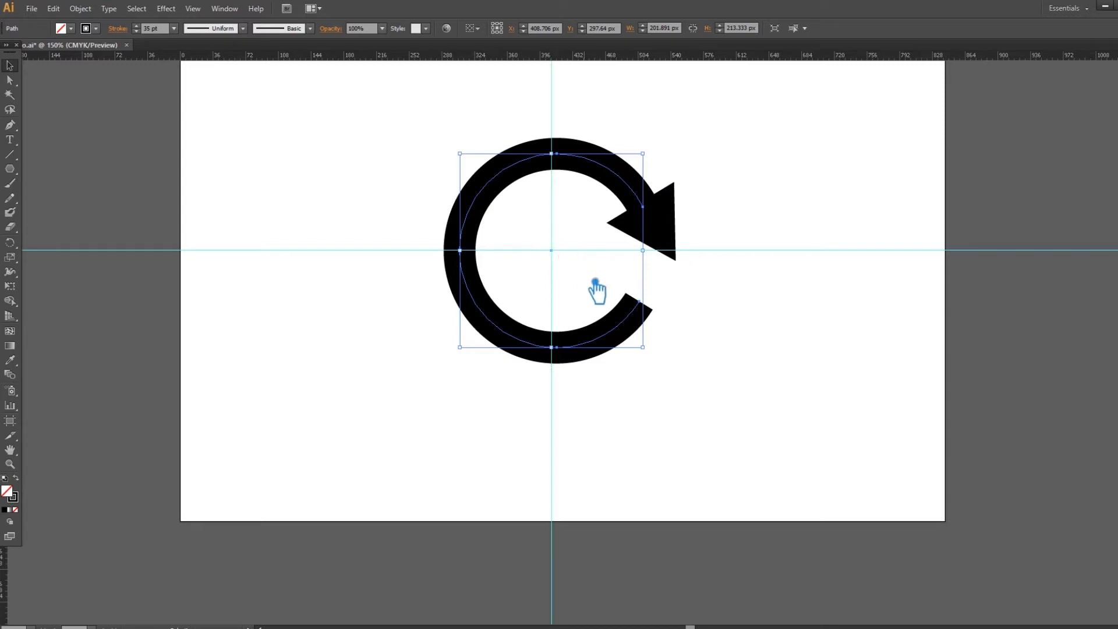
pyautogui.scroll(3, 722, 401)
pyautogui.scroll(2, 725, 408)
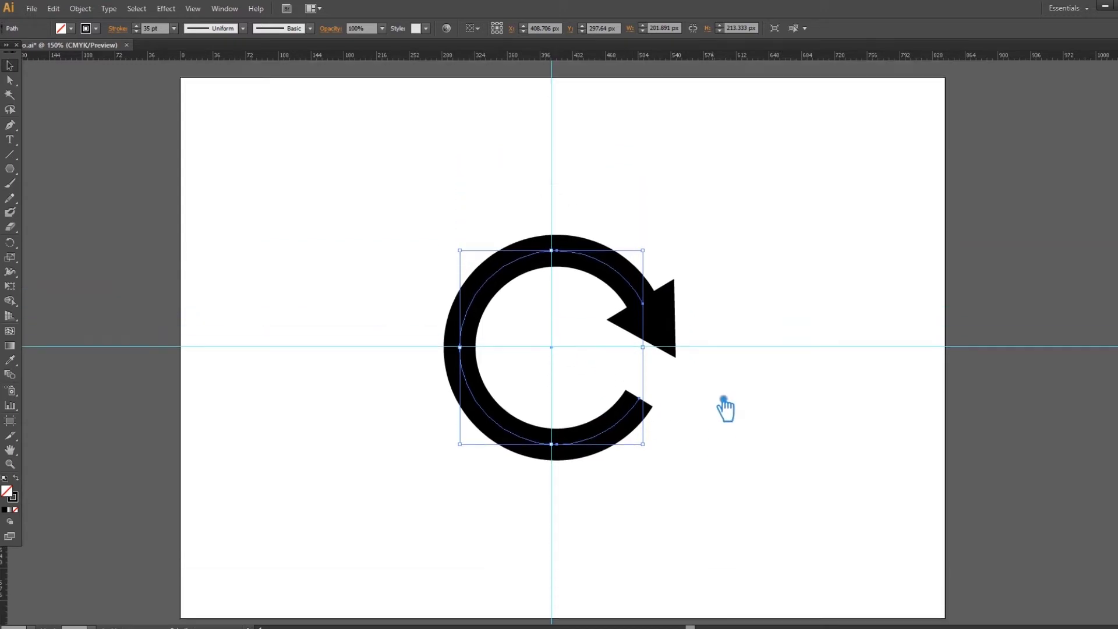
# - Draw a vertical line about 348 px long through the ring along the vertical guide and remove its stroke
pyautogui.click(10, 155)
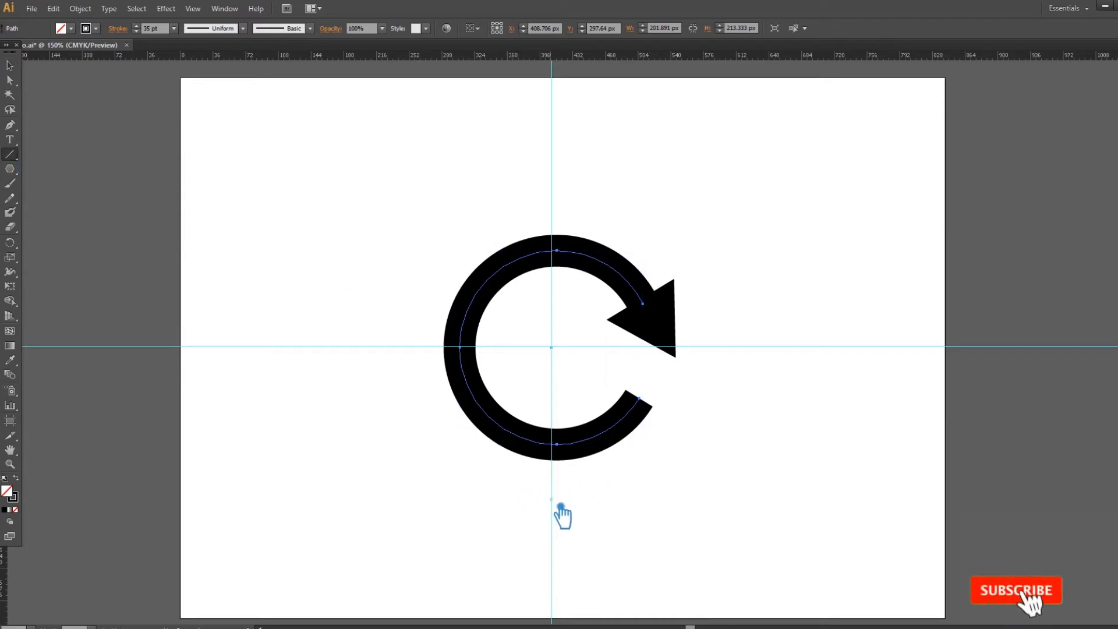
pyautogui.moveTo(562, 516)
pyautogui.mouseDown()
pyautogui.moveTo(577, 361)
pyautogui.moveTo(565, 201)
pyautogui.mouseUp()
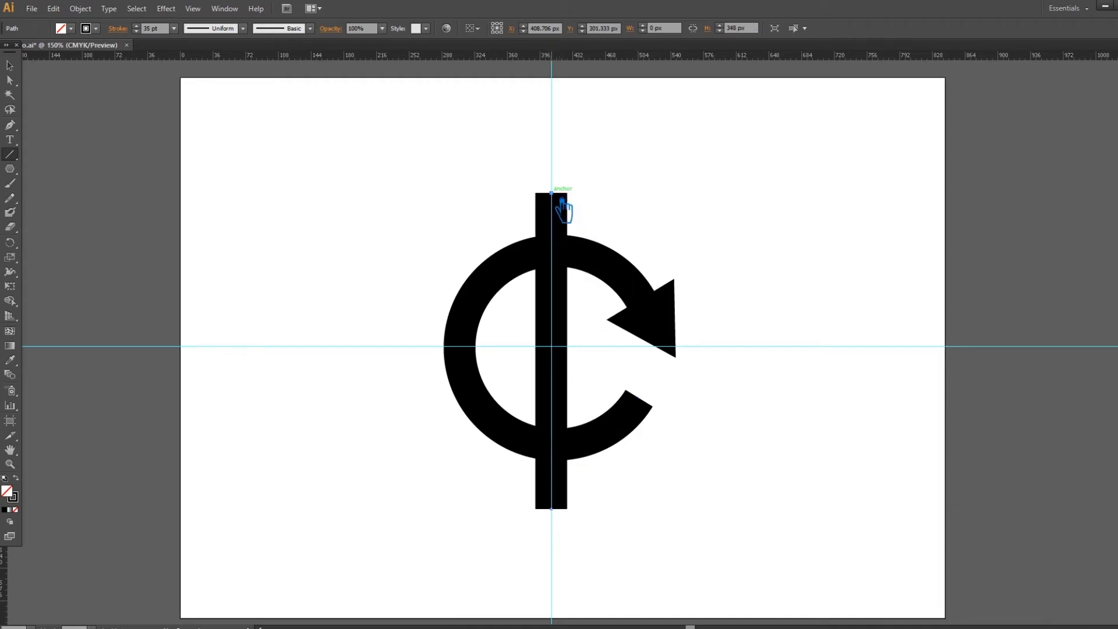
pyautogui.click(14, 498)
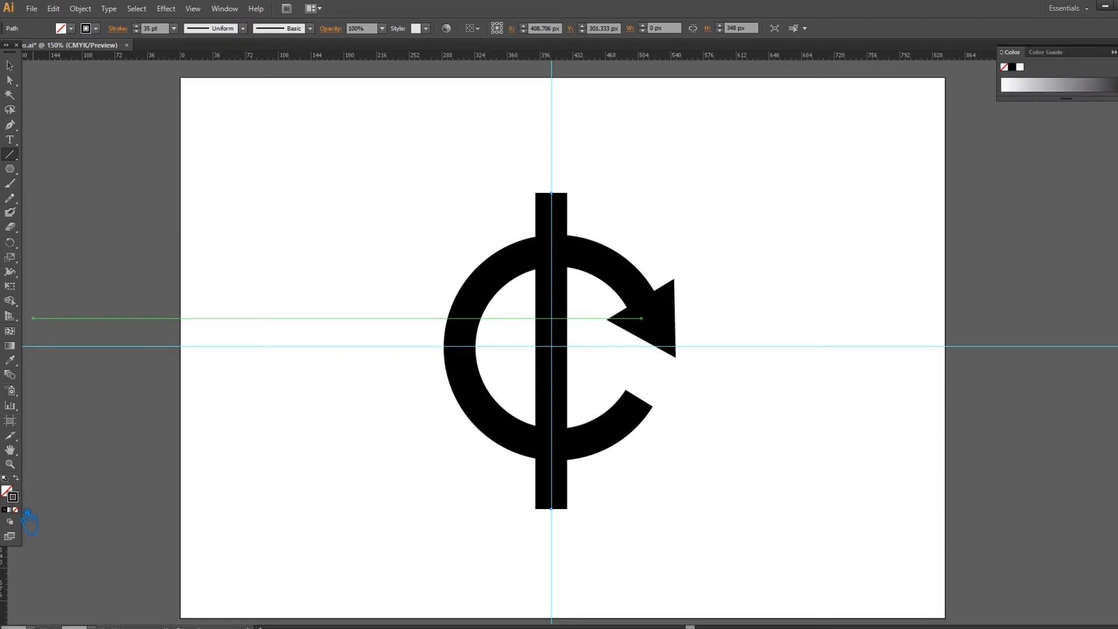
pyautogui.click(15, 510)
pyautogui.click(9, 66)
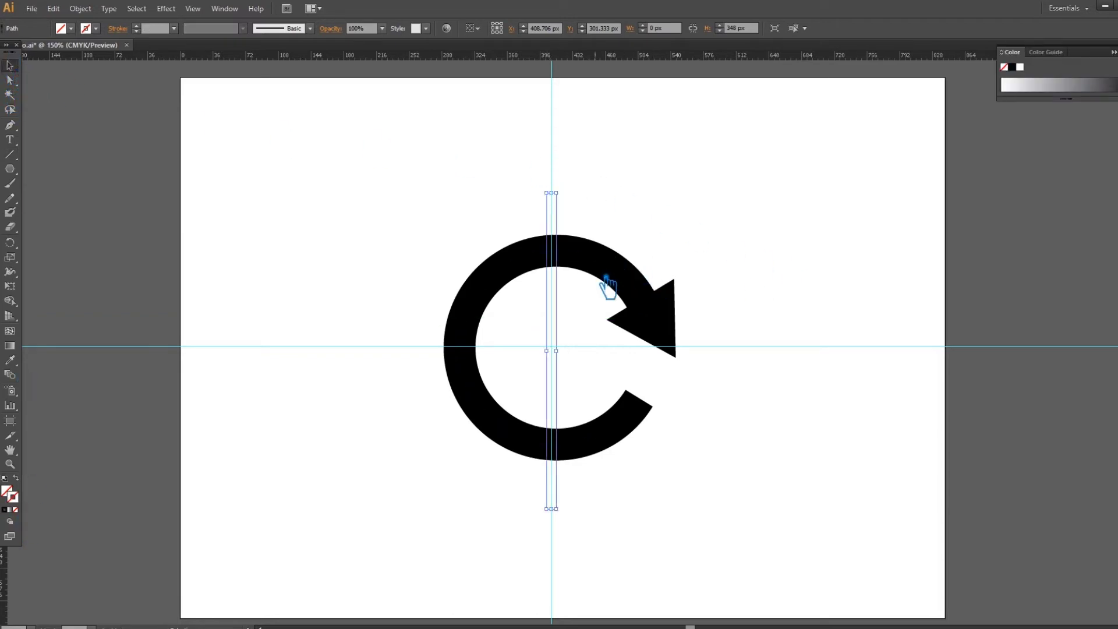
# - Expand the fill and stroke of the open ring into a filled shape and deselect it
pyautogui.click(596, 257)
pyautogui.click(84, 8)
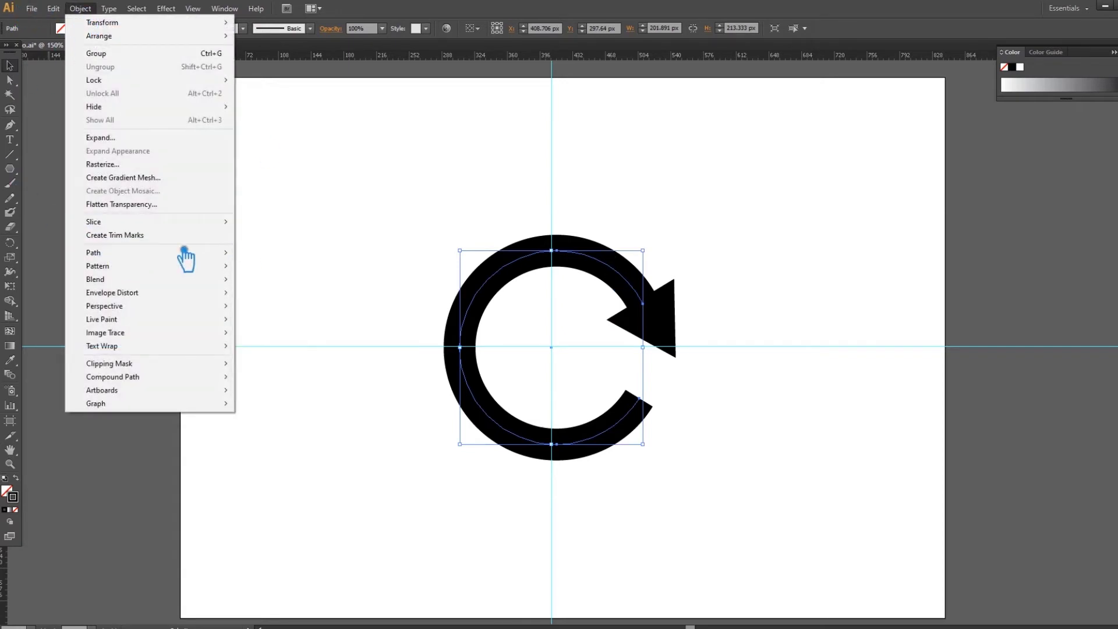
pyautogui.click(152, 141)
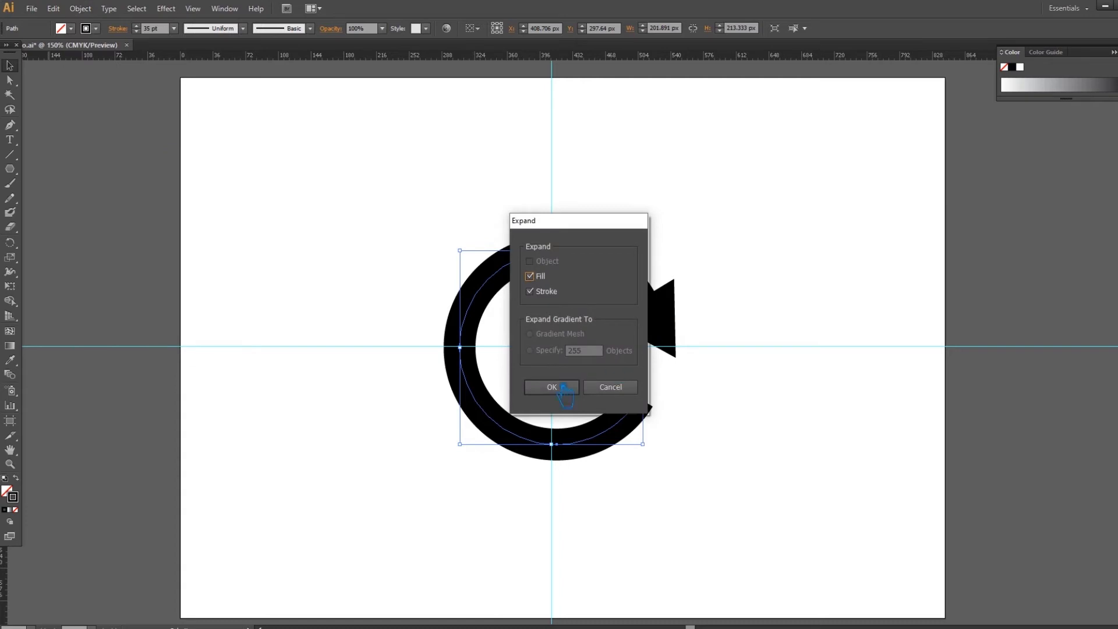
pyautogui.click(553, 386)
pyautogui.click(750, 458)
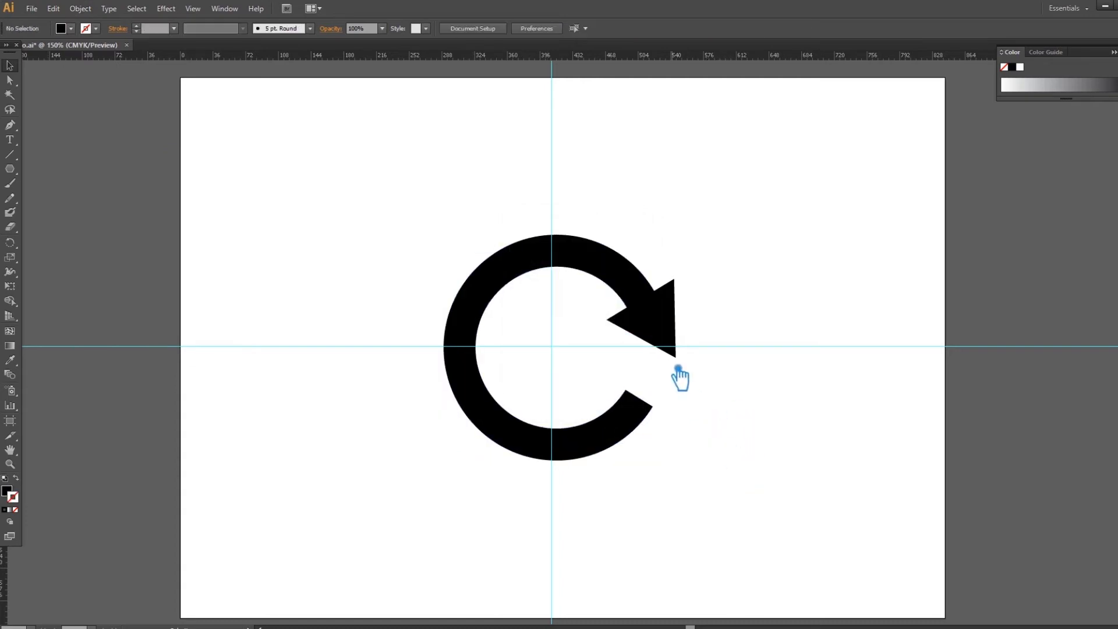
pyautogui.click(619, 279)
pyautogui.click(671, 335)
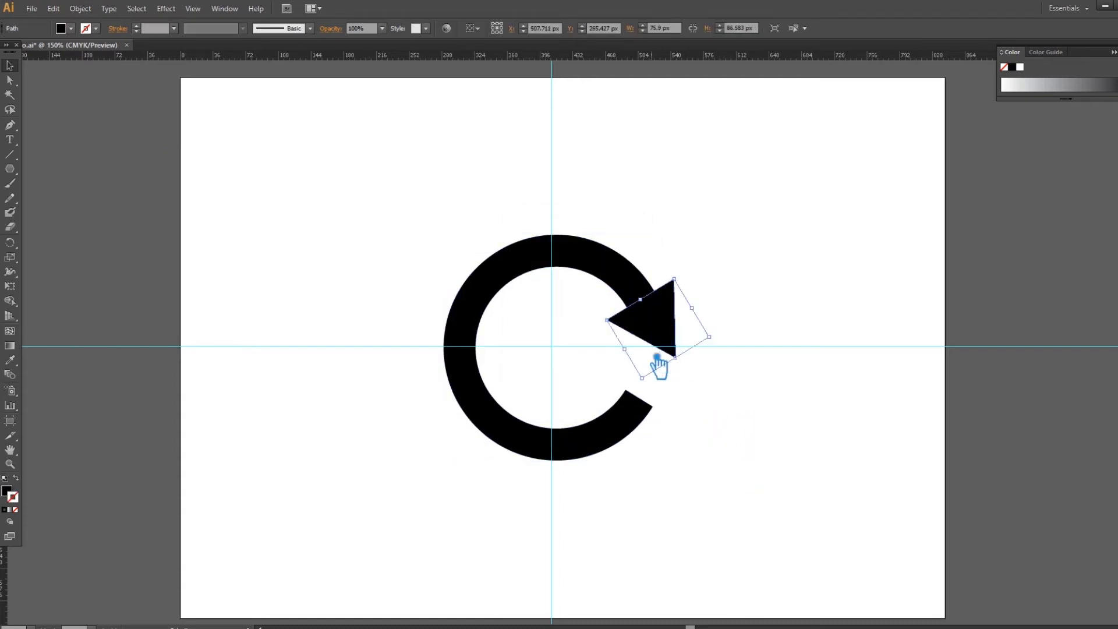
pyautogui.click(573, 447)
pyautogui.click(813, 512)
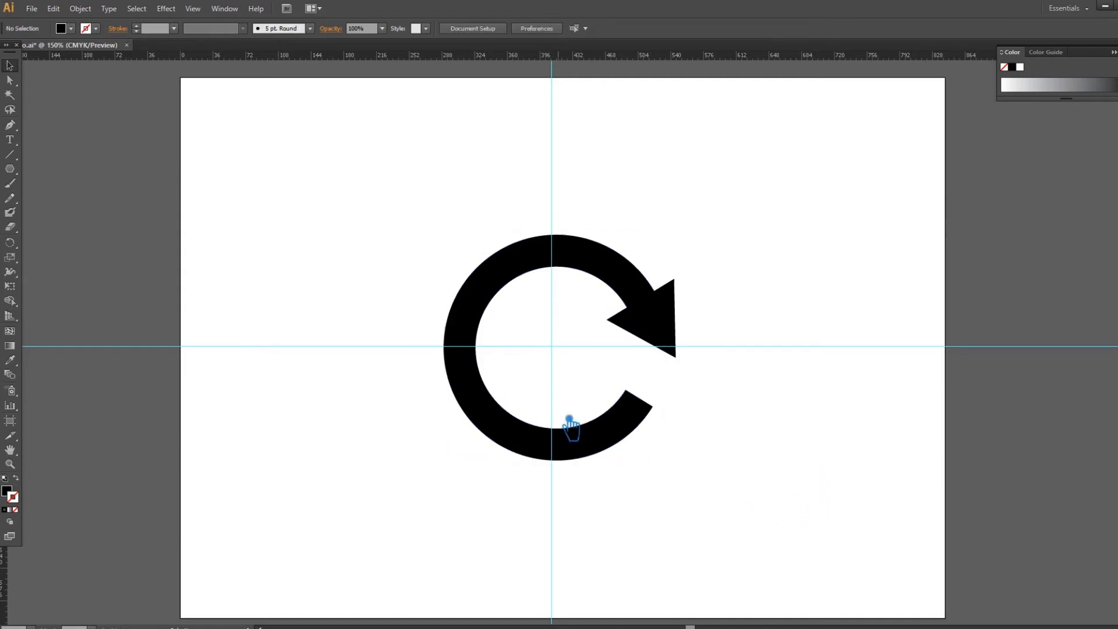
# - Duplicate the vertical line in place, rotate the copy to horizontal and nudge it up onto the horizontal guide
pyautogui.moveTo(577, 481); pyautogui.dragTo(487, 497)
pyautogui.press('ctrl')
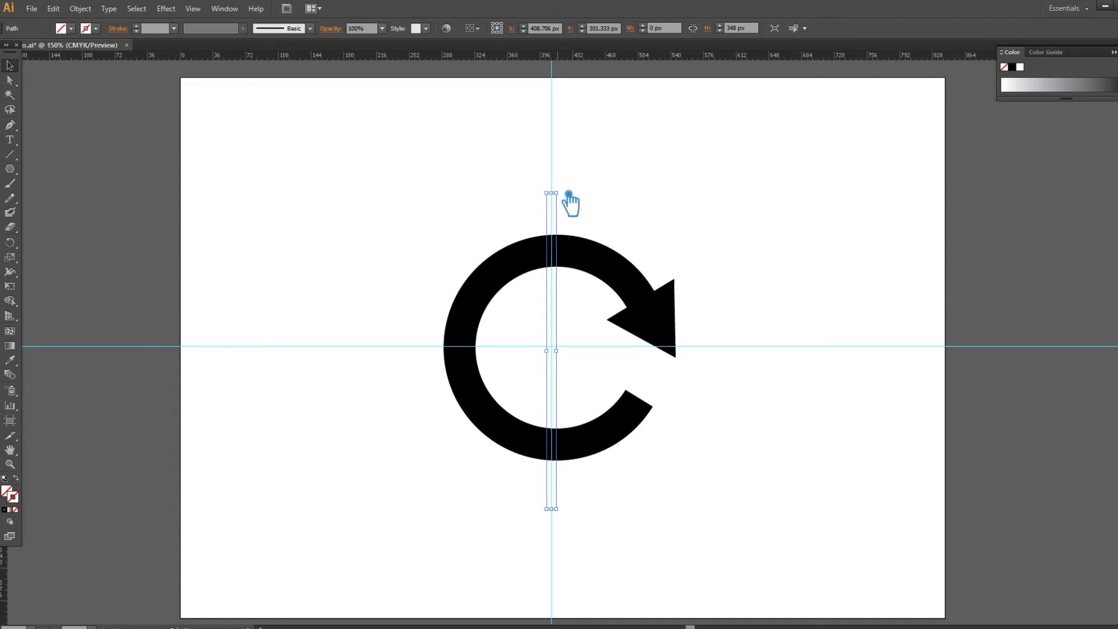
pyautogui.moveTo(568, 194); pyautogui.dragTo(690, 375)
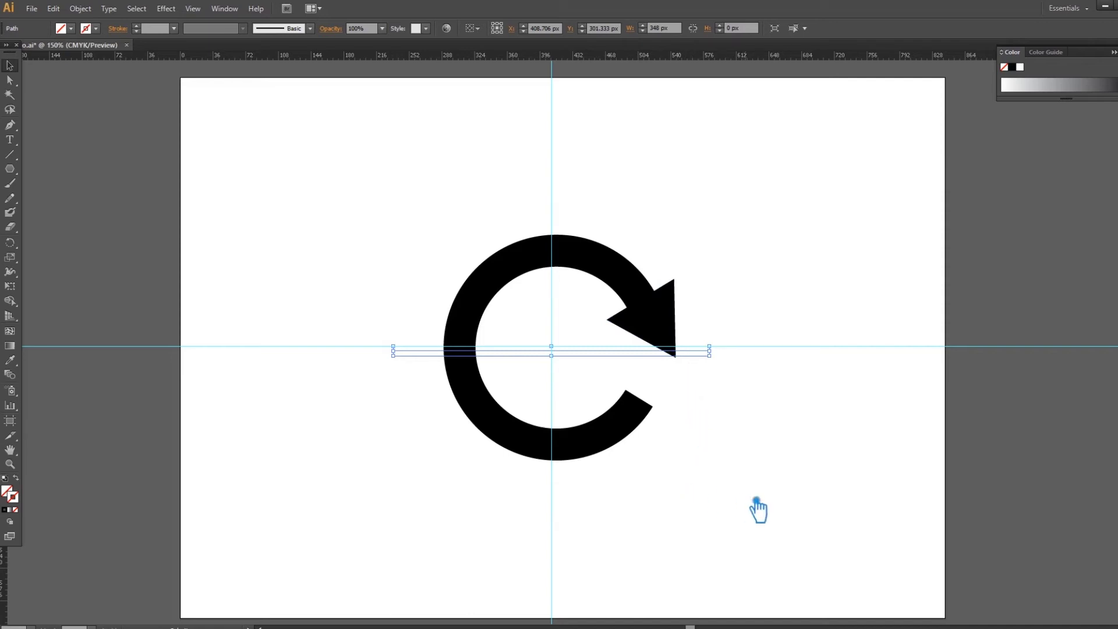
pyautogui.press('Up')
pyautogui.press('Up')
pyautogui.press('Up')
pyautogui.press('Up')
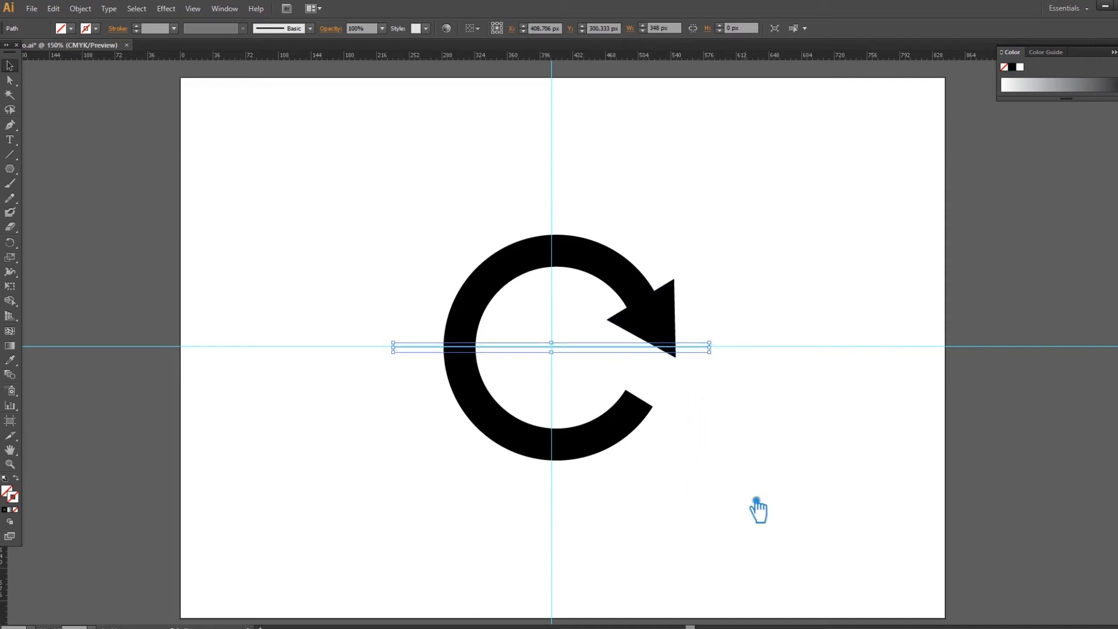
# - Select the ring with both crossing lines, without the arrowhead, and split it with the Divide pathfinder
pyautogui.click(642, 515)
pyautogui.moveTo(591, 517); pyautogui.dragTo(422, 196)
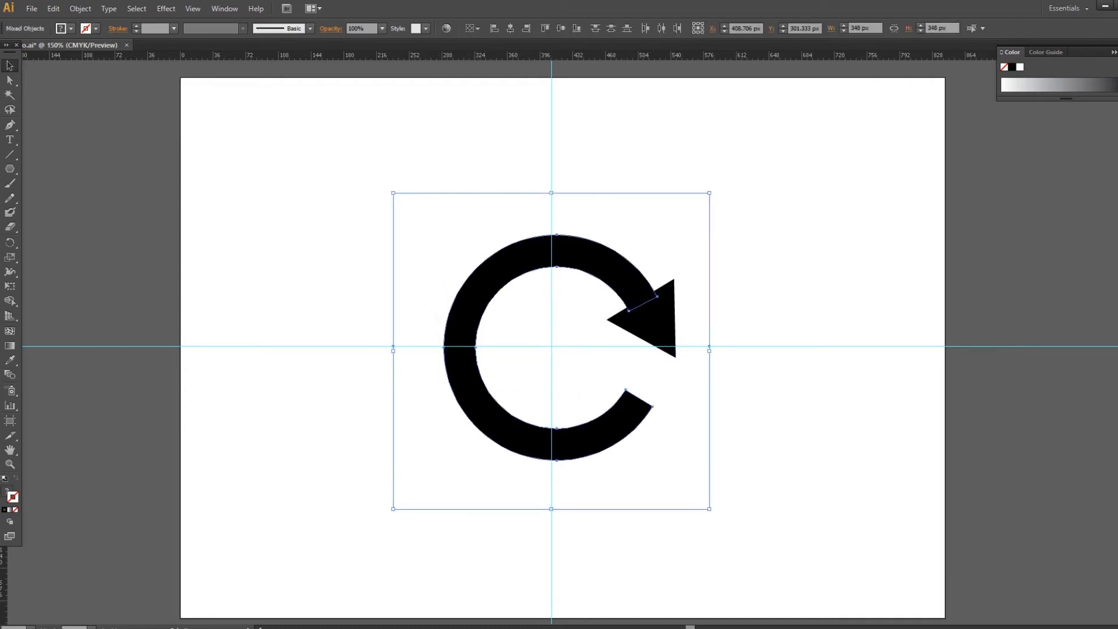
pyautogui.hotkey('ctrl', 'shift', 'F9')
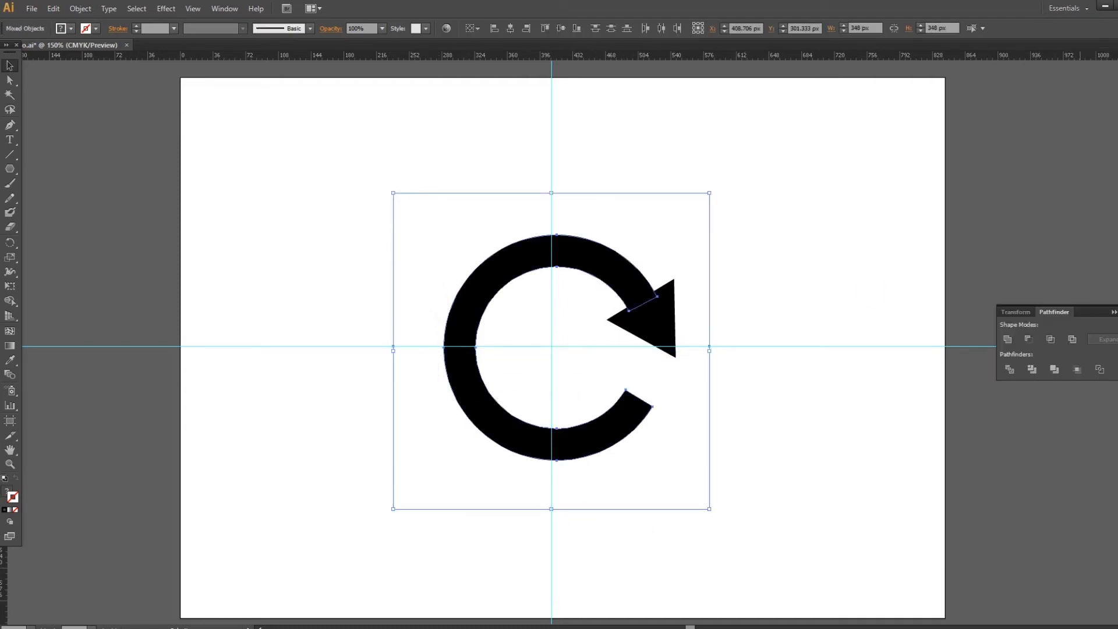
pyautogui.click(1016, 374)
pyautogui.click(1114, 312)
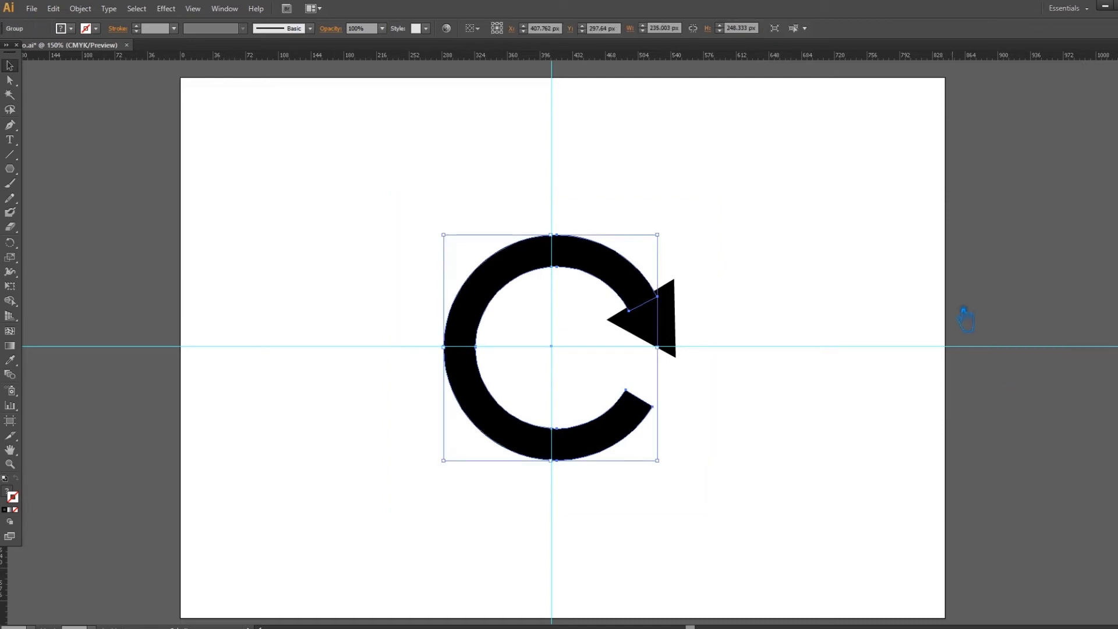
# - Ungroup the divided ring so that its quarter segments can be selected individually
pyautogui.click(702, 320)
pyautogui.rightClick(586, 241)
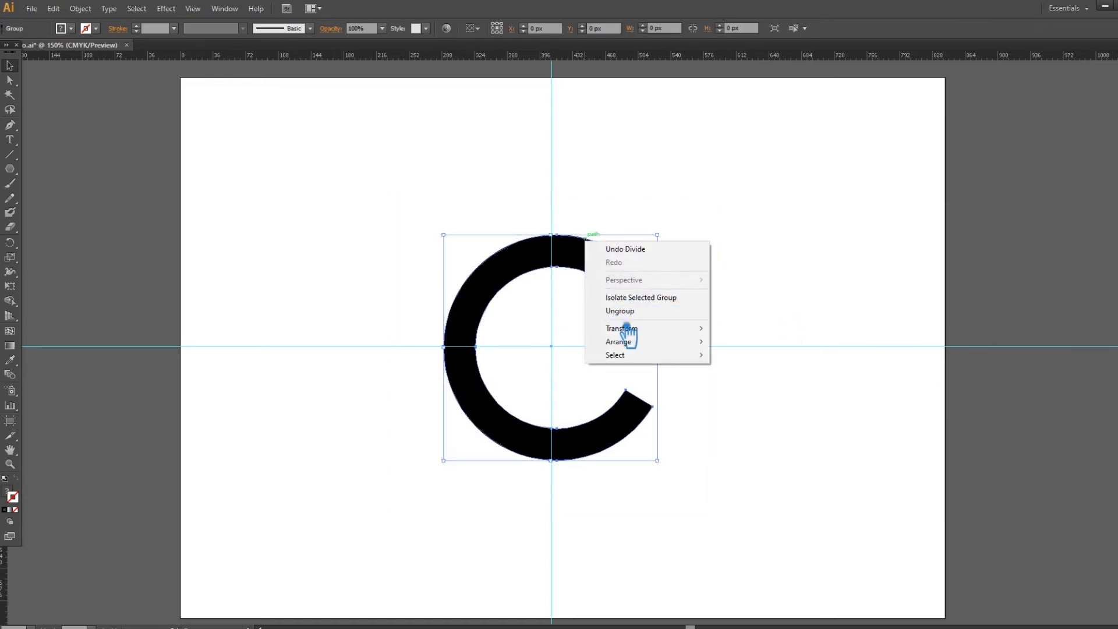
pyautogui.click(638, 311)
pyautogui.click(771, 290)
pyautogui.click(595, 268)
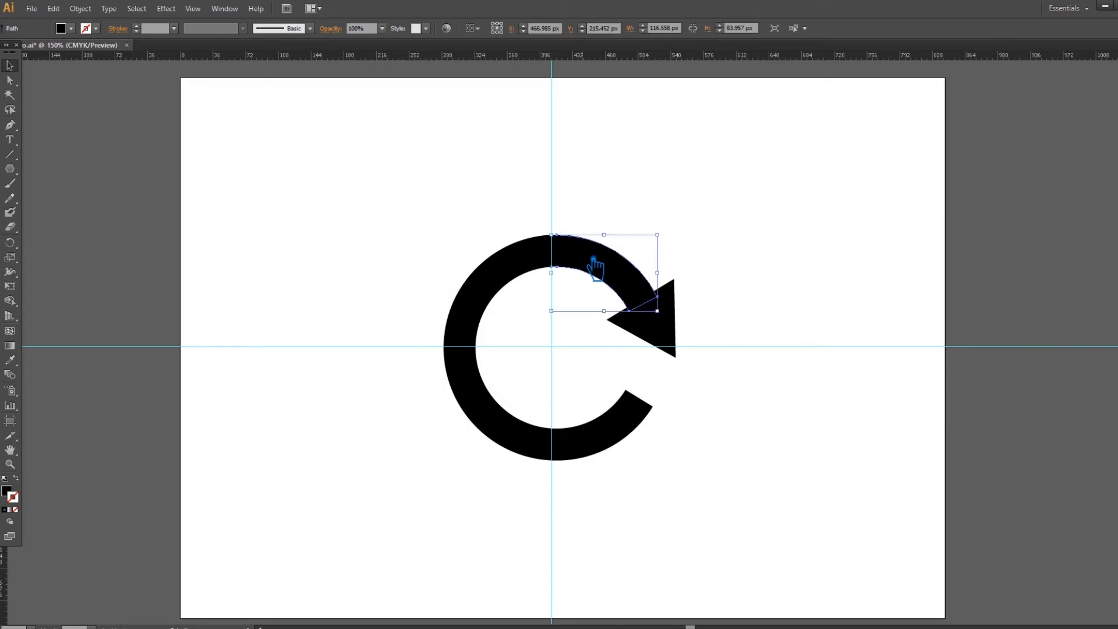
pyautogui.click(715, 358)
# - Unite the ring's upper-right segment and the triangular arrowhead into one shape
pyautogui.moveTo(736, 344); pyautogui.dragTo(616, 249)
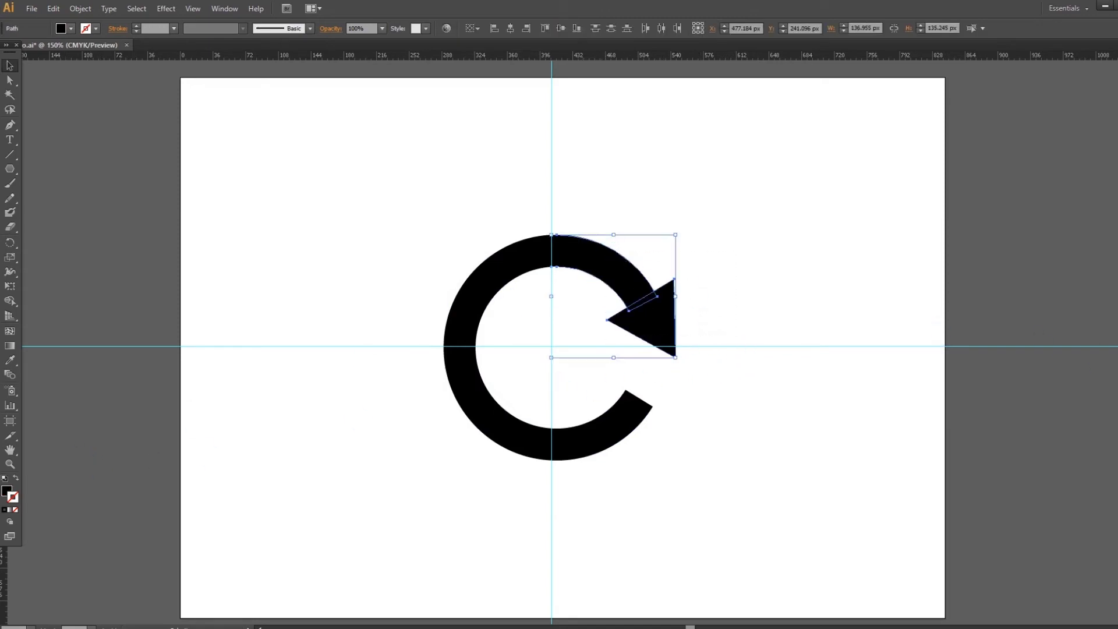
pyautogui.click(1117, 341)
pyautogui.click(1008, 340)
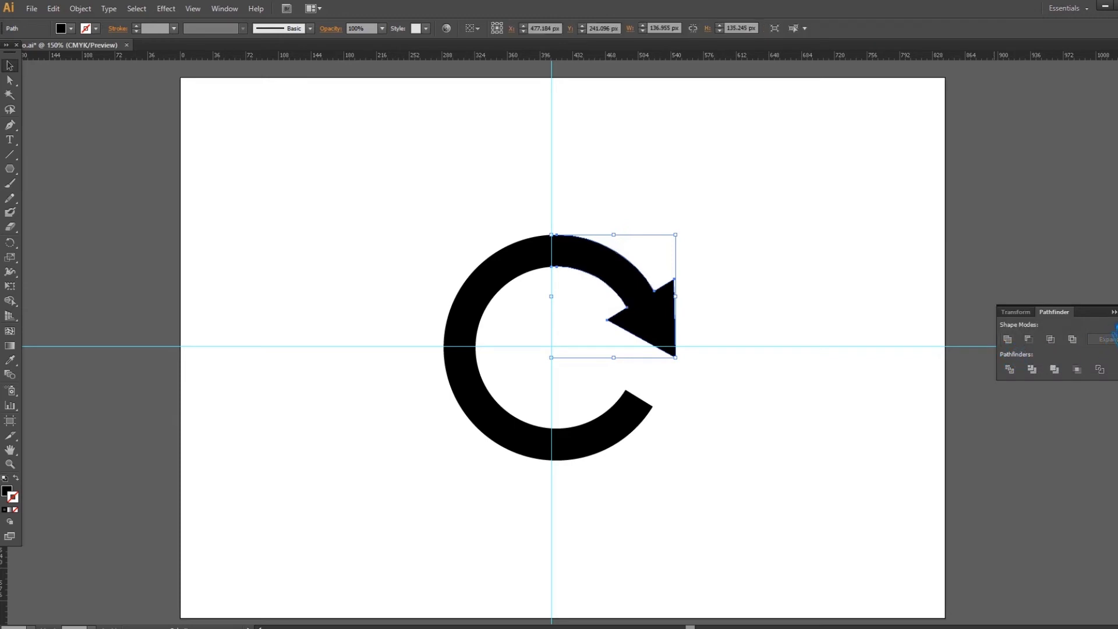
pyautogui.click(898, 330)
# - Fill the merged arrowhead segment with dark red 6D1515, using the RGB colour mode
pyautogui.click(504, 271)
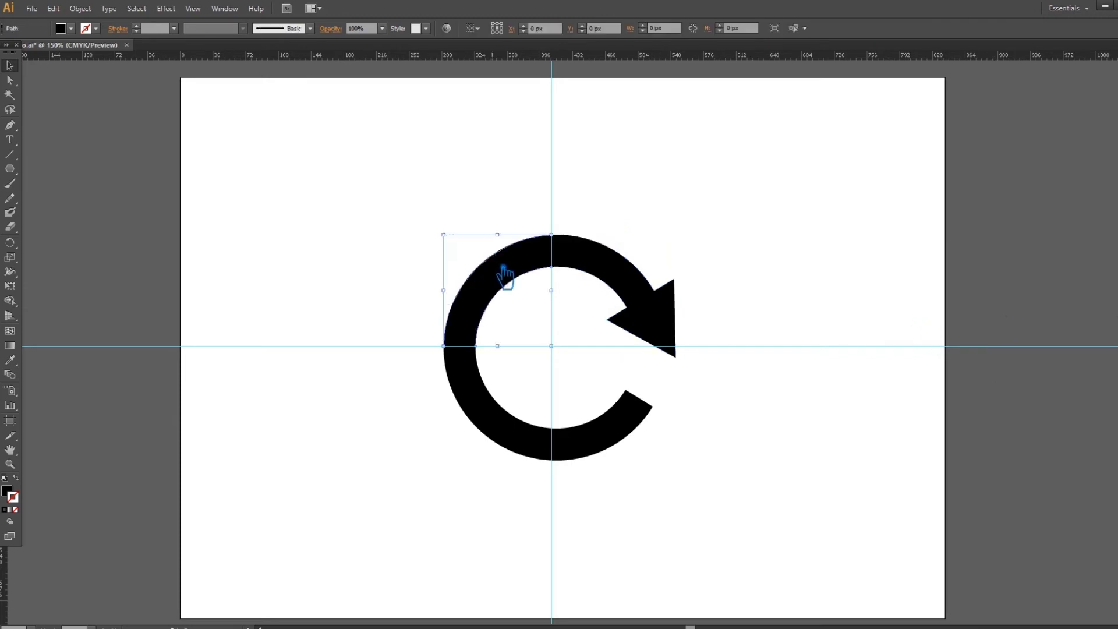
pyautogui.click(626, 278)
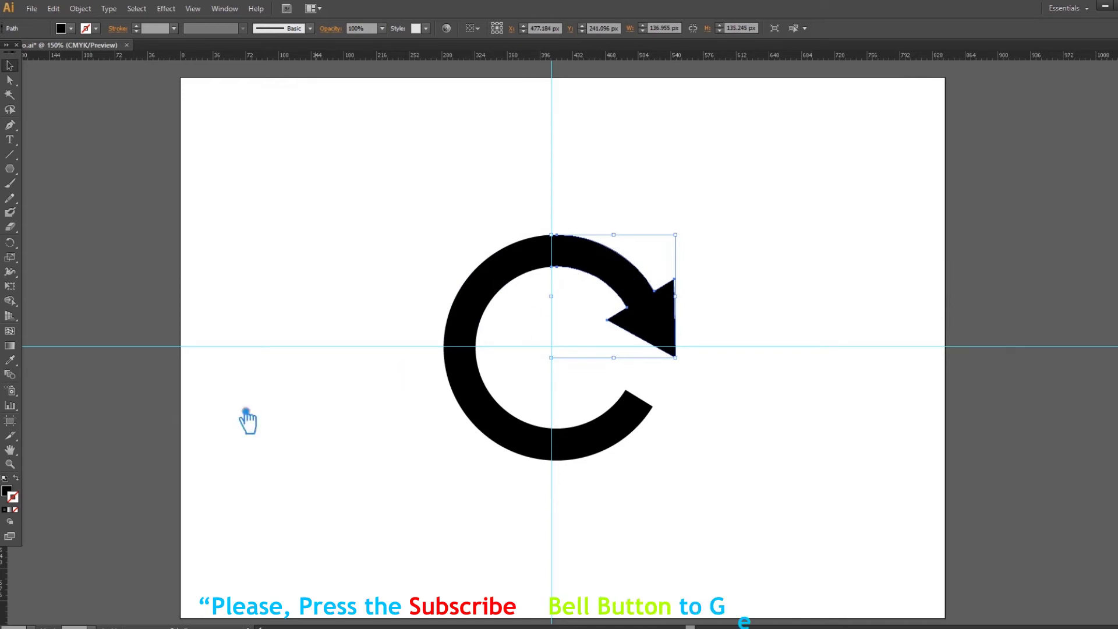
pyautogui.click(12, 495)
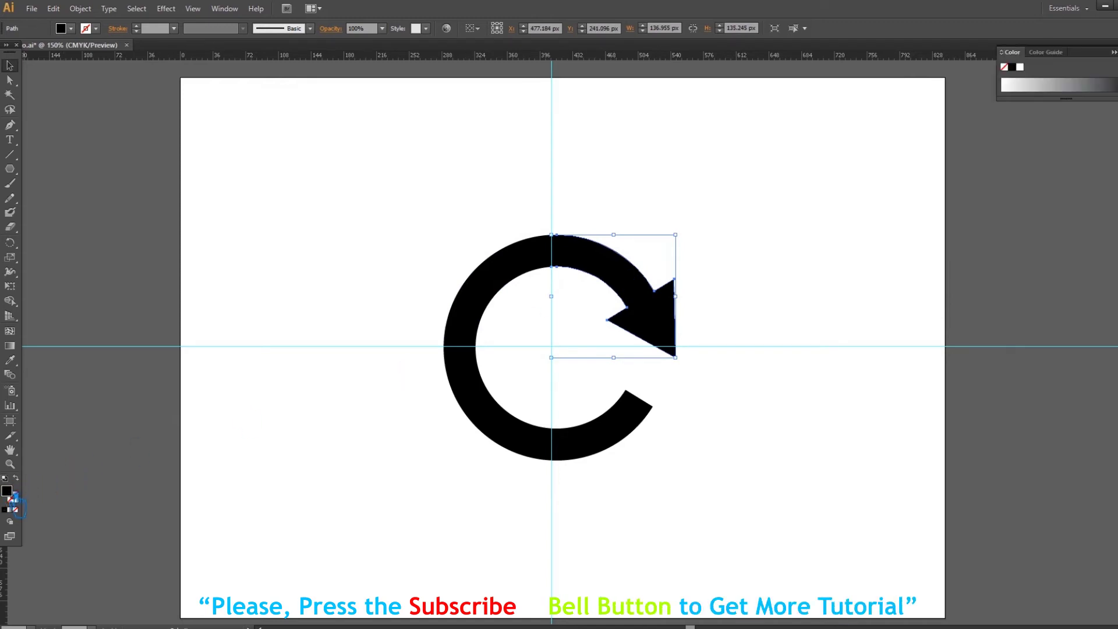
pyautogui.doubleClick(12, 498)
pyautogui.click(725, 308)
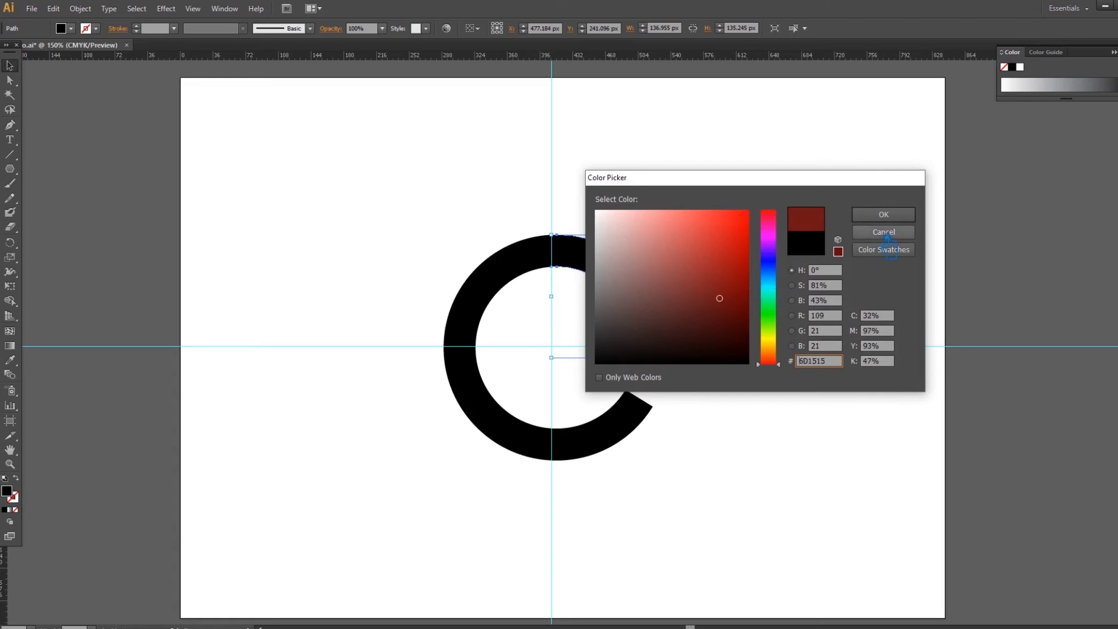
pyautogui.click(879, 214)
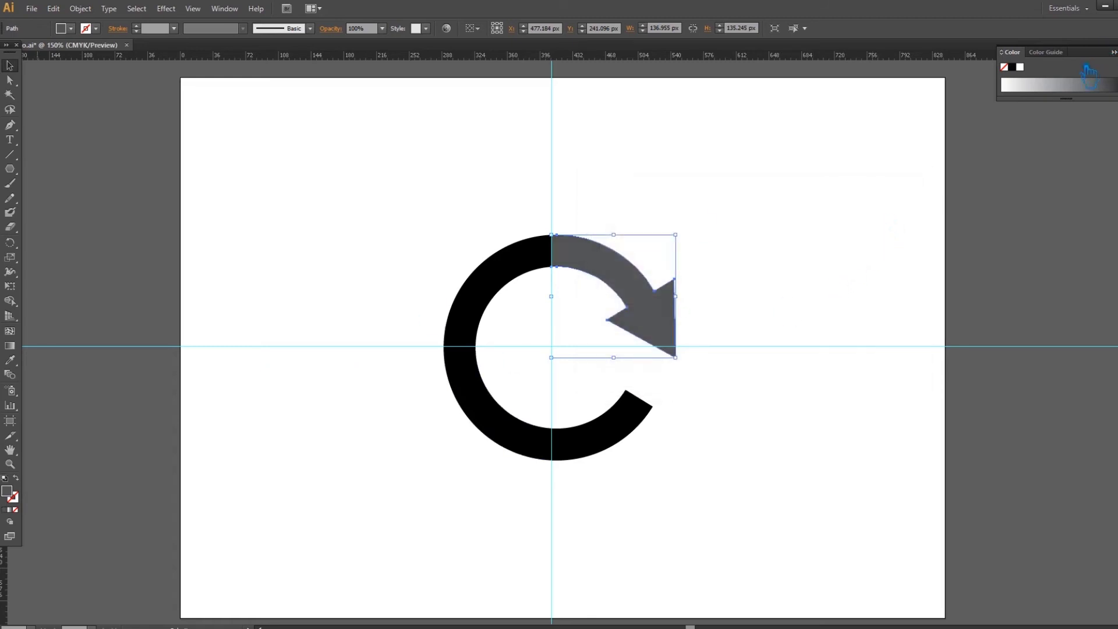
pyautogui.click(1114, 52)
pyautogui.click(1042, 90)
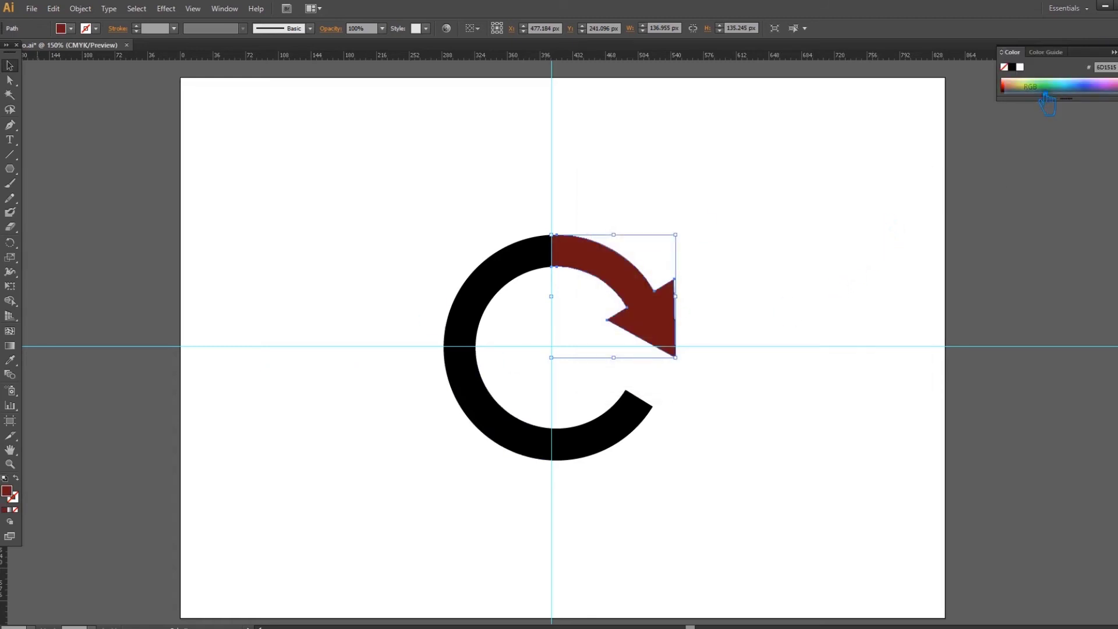
pyautogui.click(843, 253)
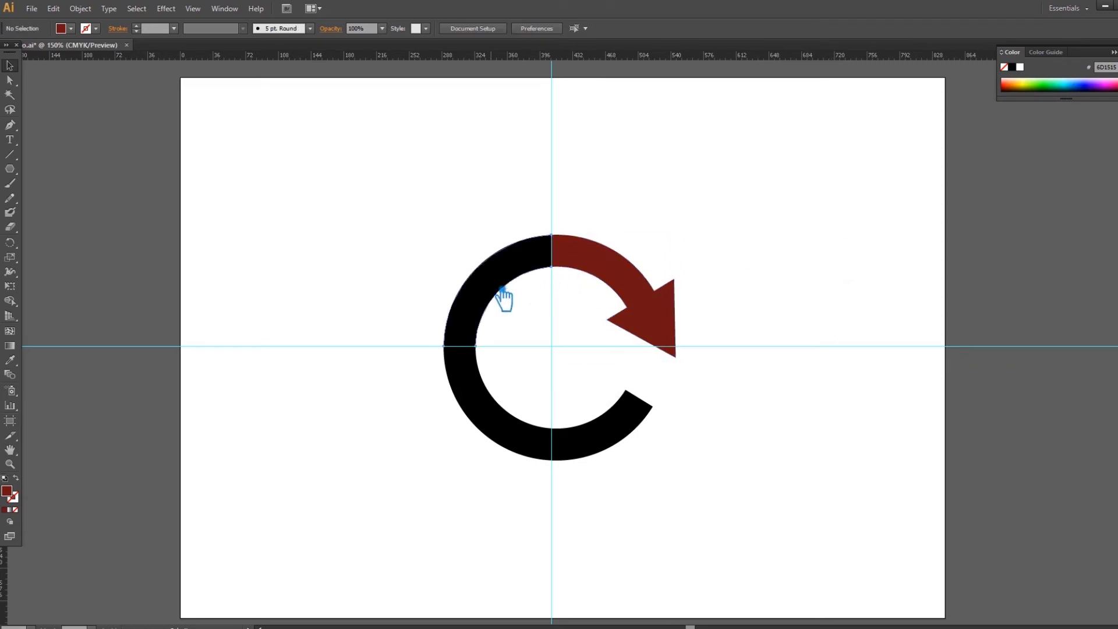
# - Sample the arrowhead segment's colour onto the ring's upper-left segment and change that fill to the brighter red 9B1F1F
pyautogui.click(536, 272)
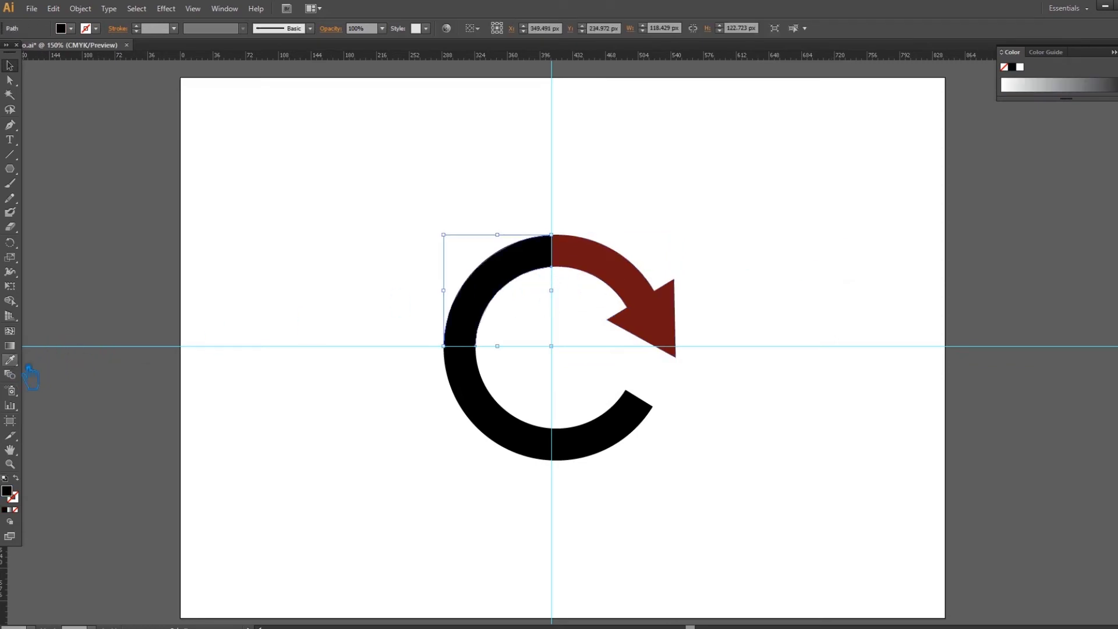
pyautogui.click(604, 275)
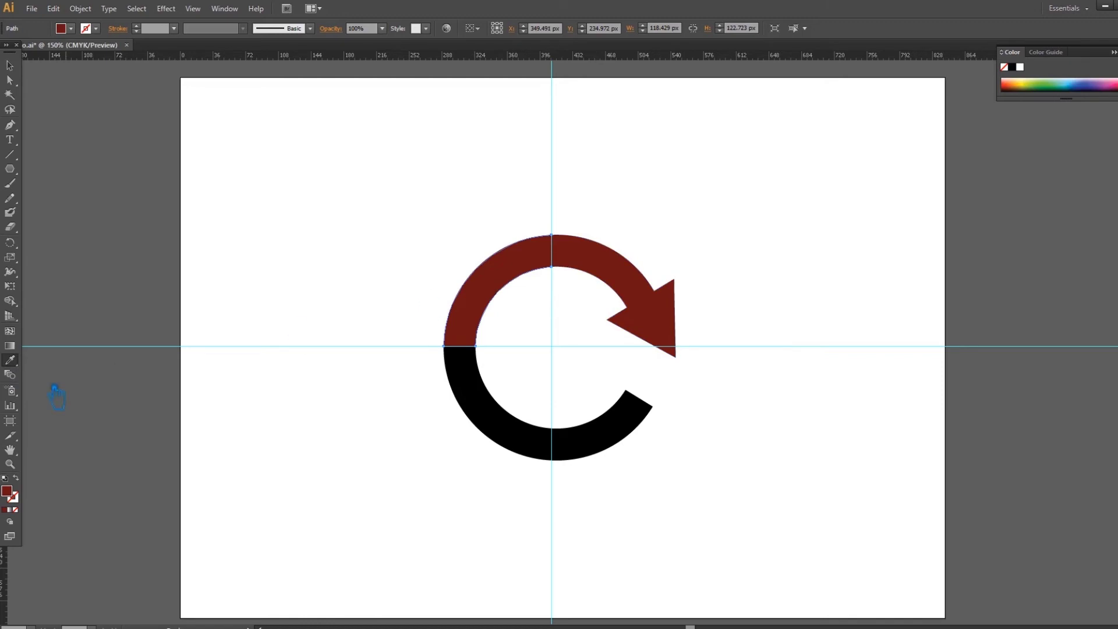
pyautogui.doubleClick(13, 498)
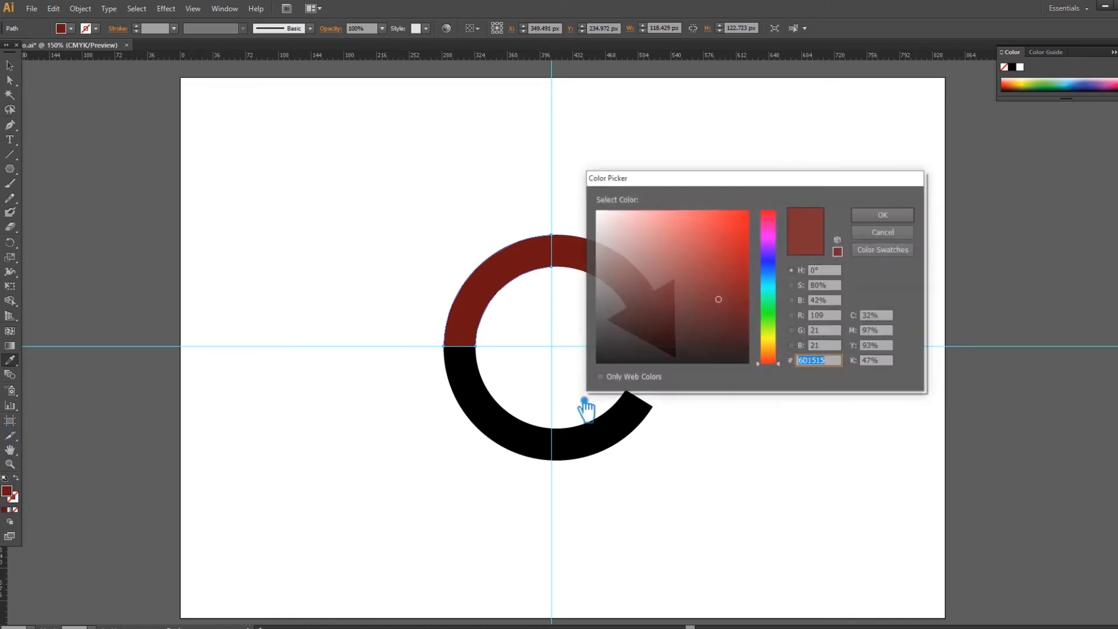
pyautogui.click(729, 272)
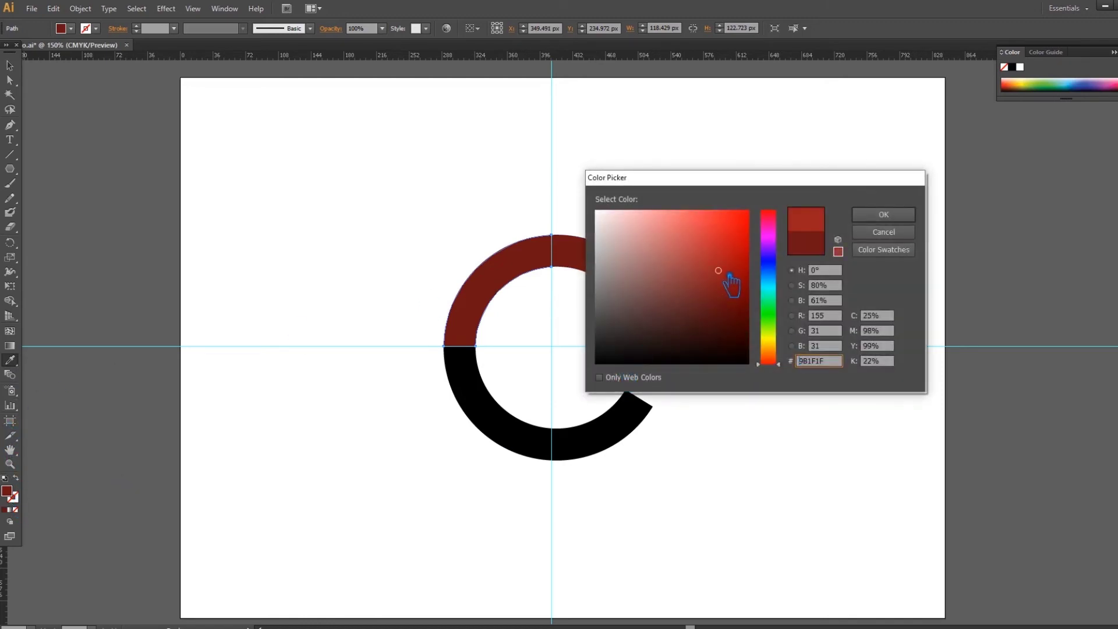
pyautogui.click(878, 214)
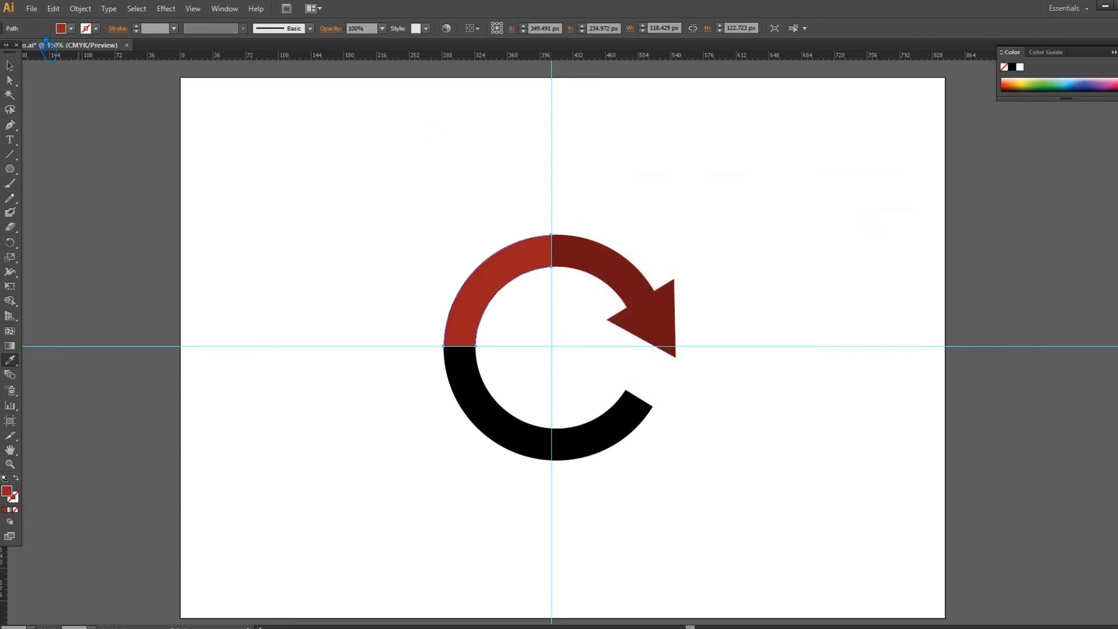
# - Sample the ring's upper-left segment colour onto the lower-left segment and change that fill to the brighter red C62A2A
pyautogui.click(498, 441)
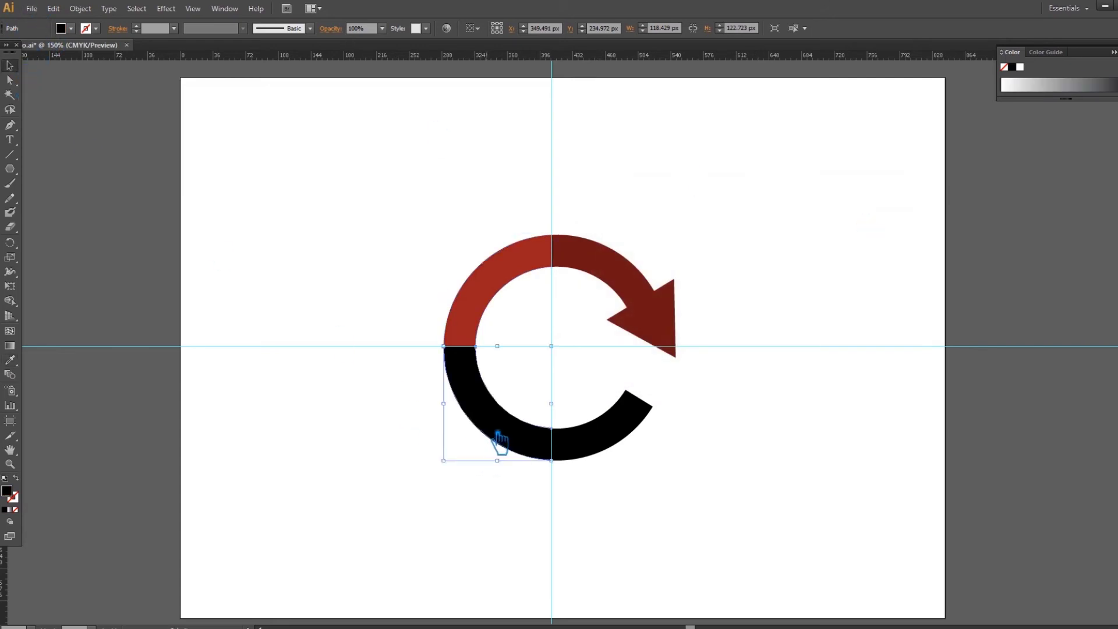
pyautogui.click(11, 361)
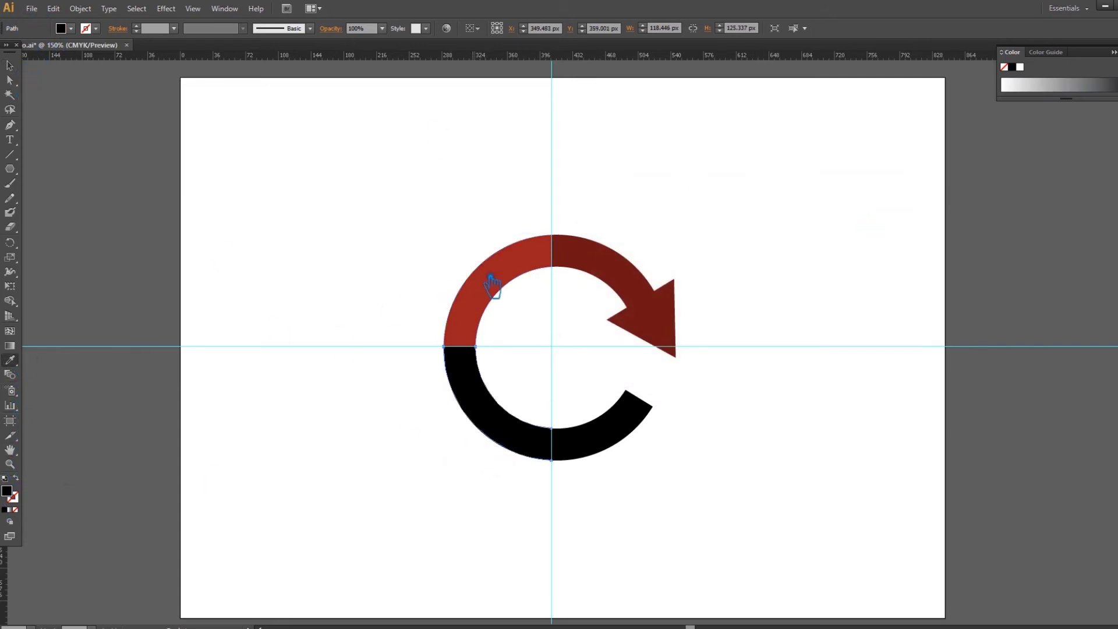
pyautogui.click(524, 278)
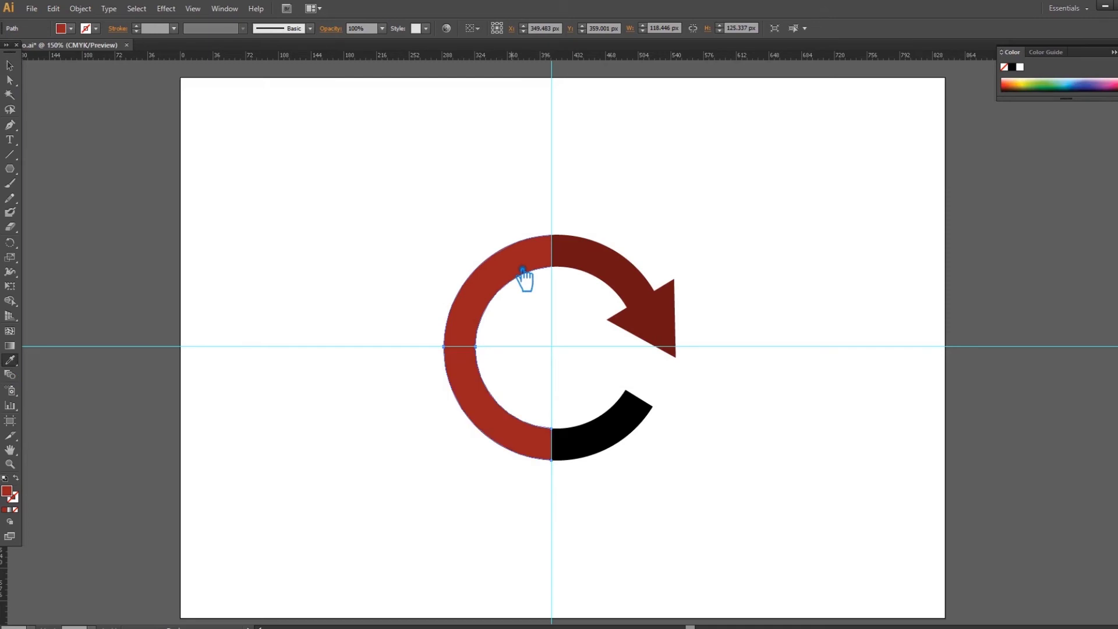
pyautogui.doubleClick(21, 500)
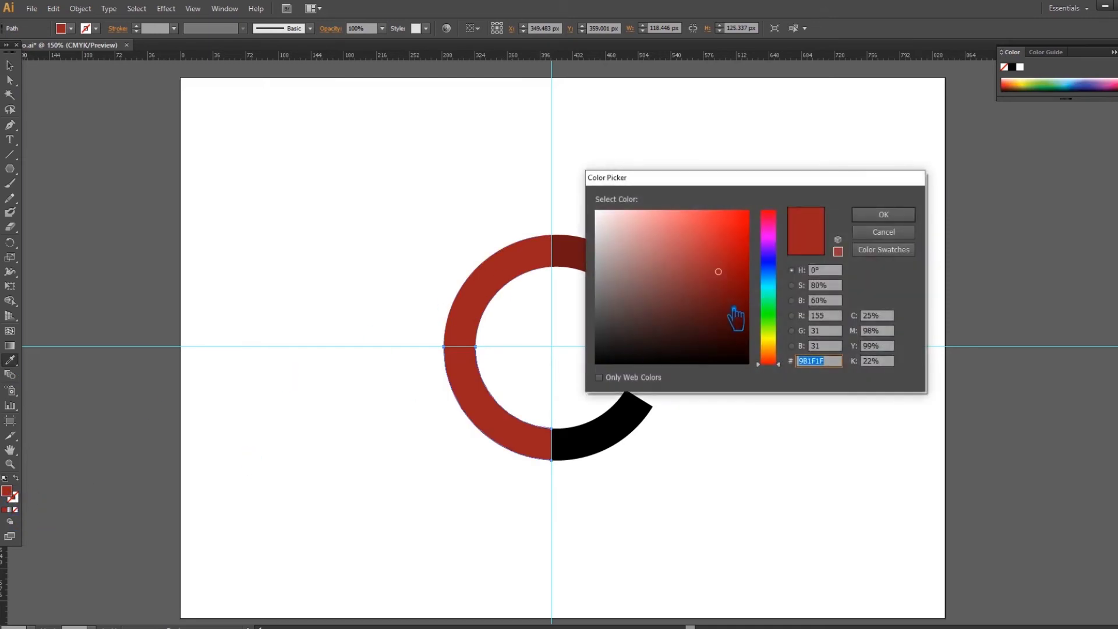
pyautogui.write('C62A2A')
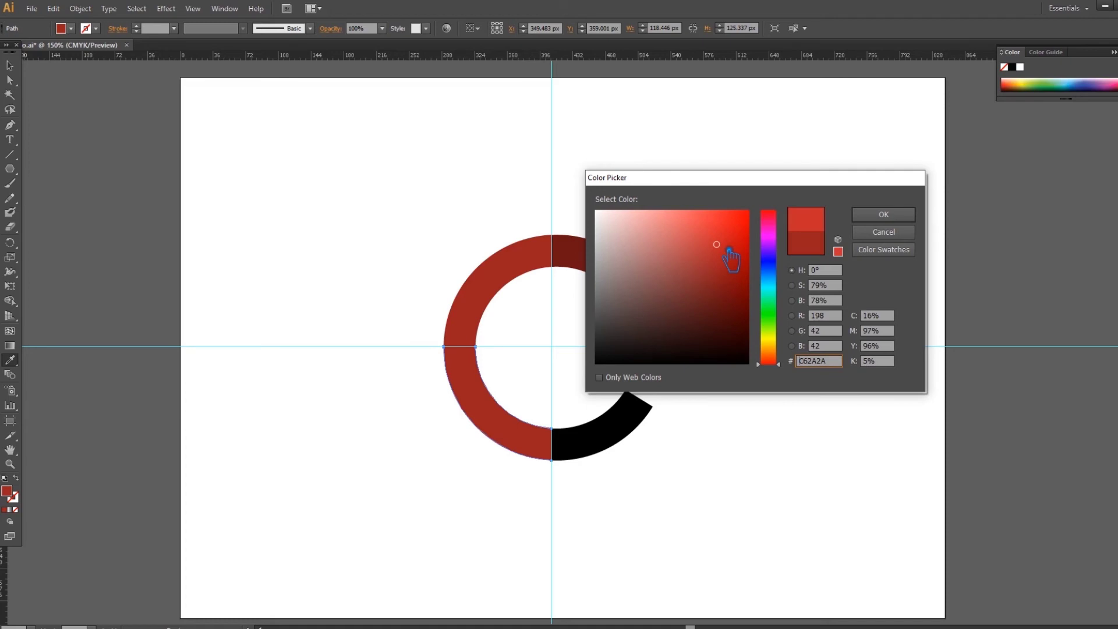
pyautogui.click(883, 214)
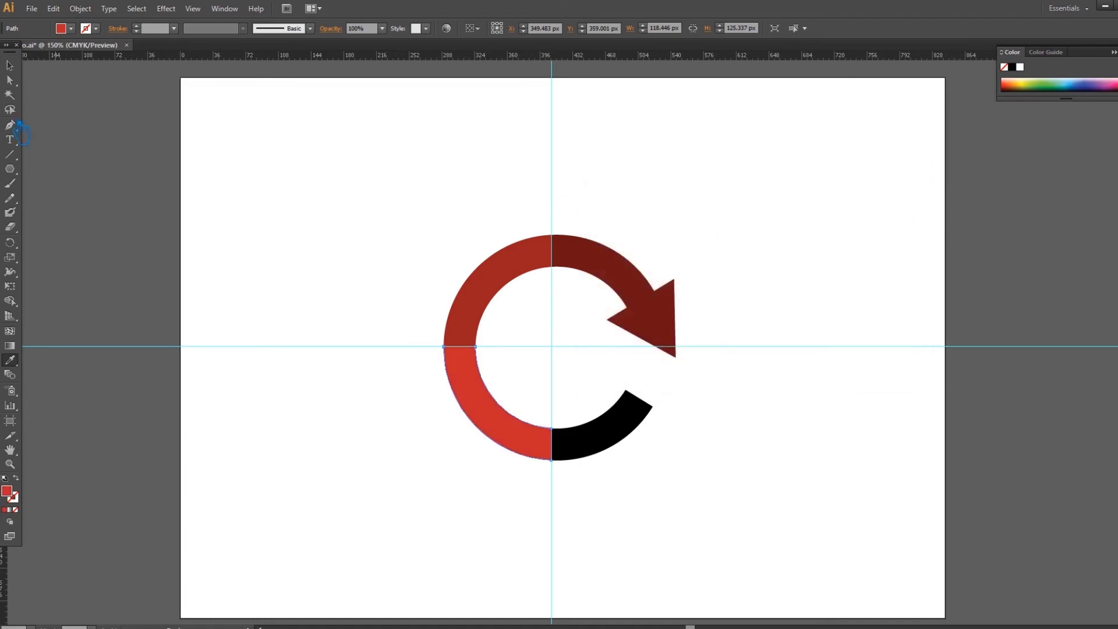
# - Sample the lower-left segment's colour onto the lower-right segment, change that fill to light red EF6060, and deselect it
pyautogui.press('v')
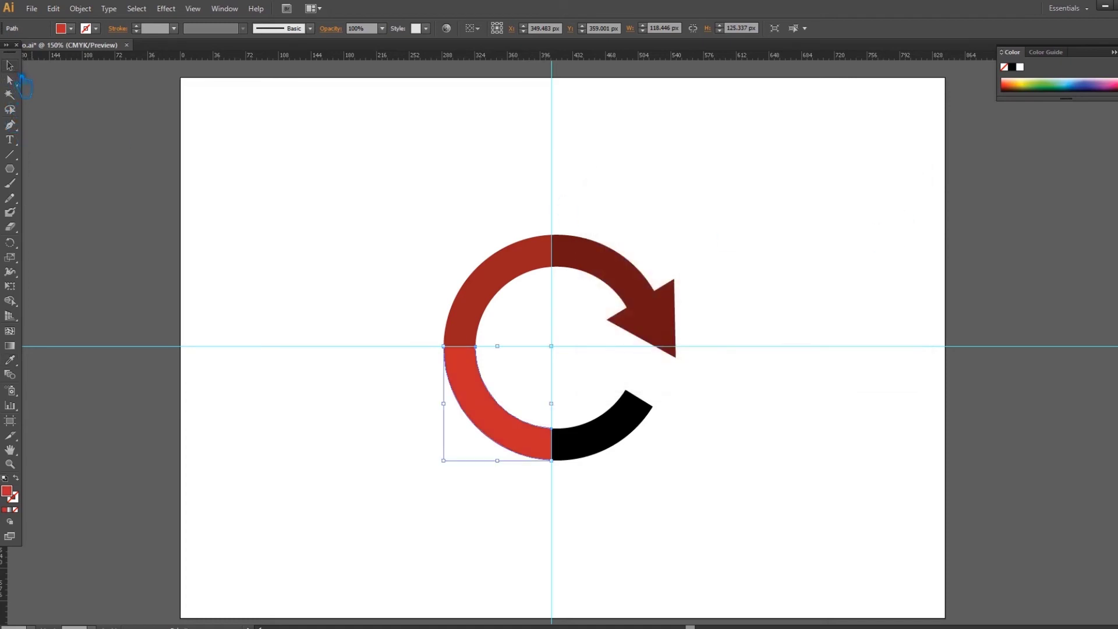
pyautogui.click(602, 449)
pyautogui.click(21, 365)
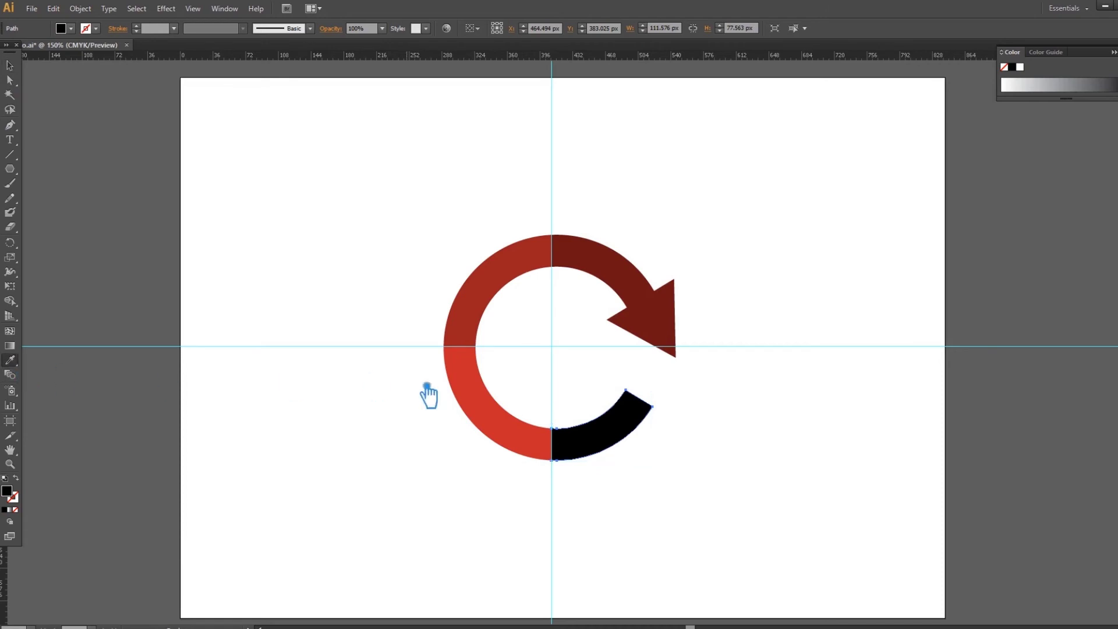
pyautogui.click(472, 406)
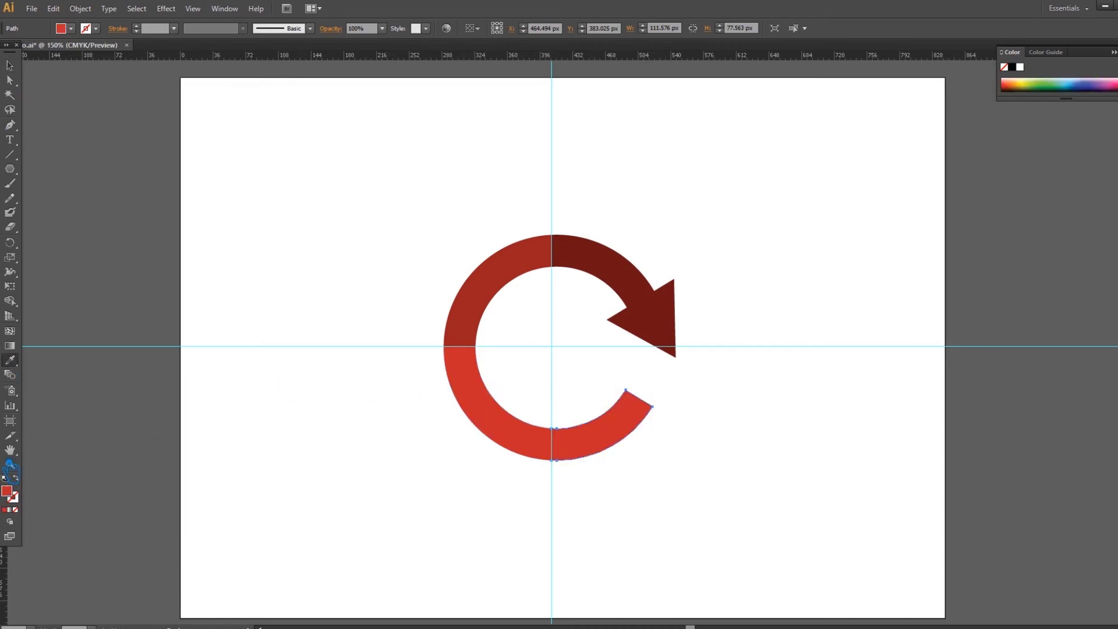
pyautogui.doubleClick(7, 491)
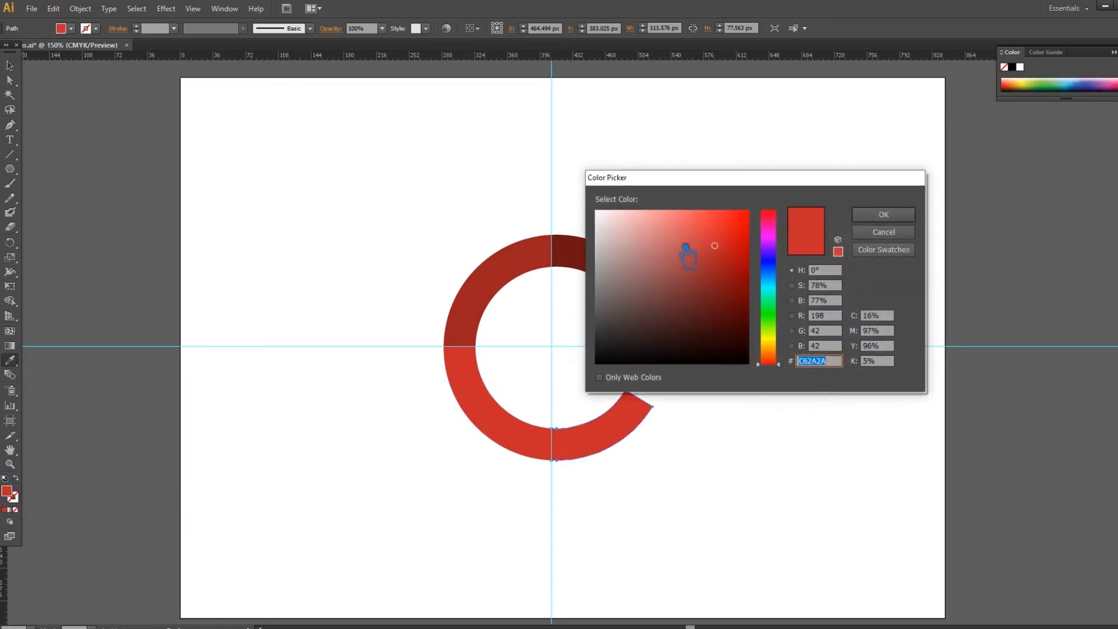
pyautogui.click(697, 224)
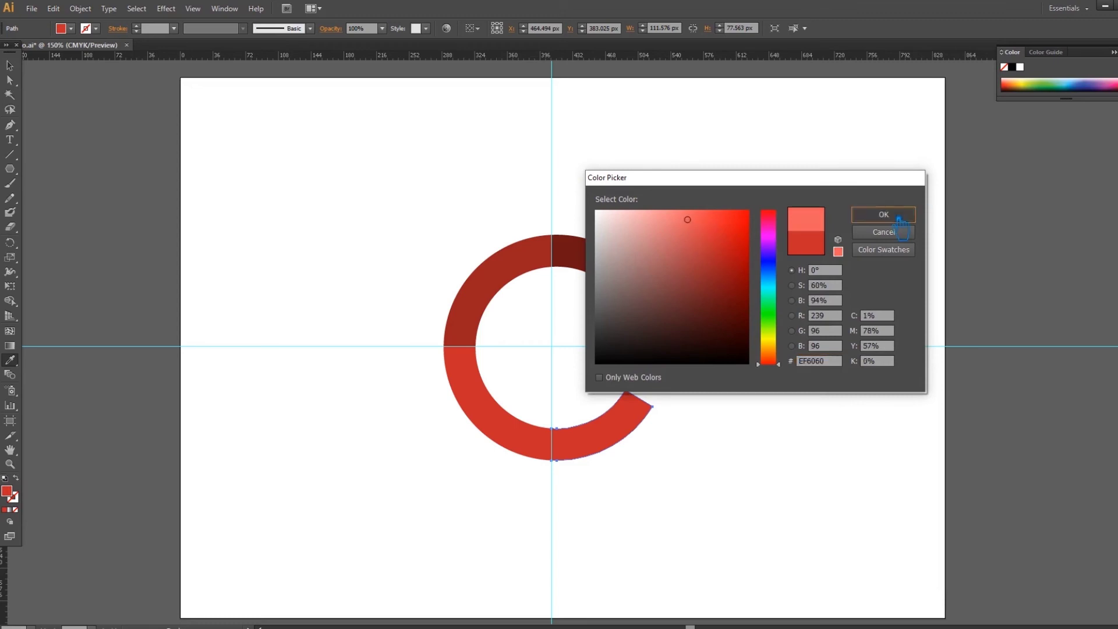
pyautogui.click(883, 214)
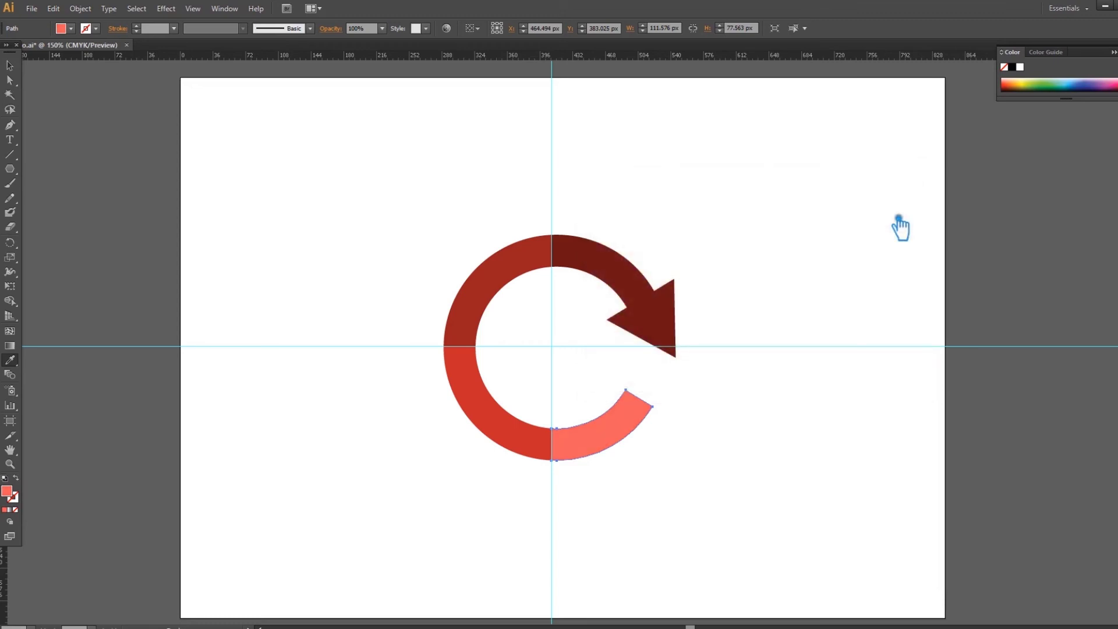
pyautogui.click(367, 223)
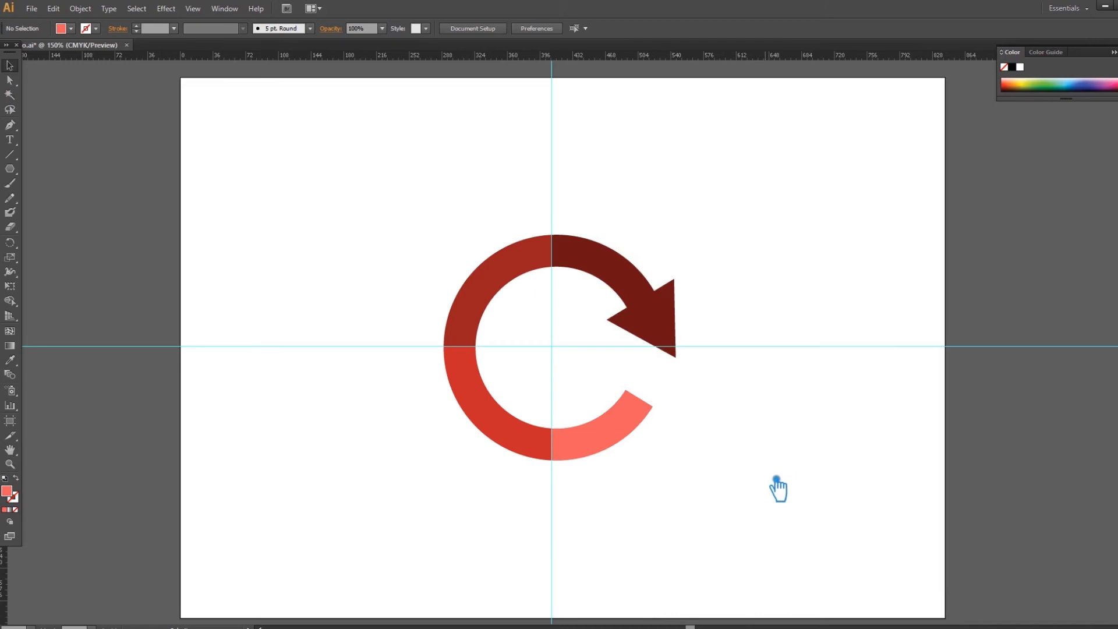
# - Hide the guides and delete the leftover unfilled shapes inside the ring
pyautogui.hotkey('ctrl', ';')
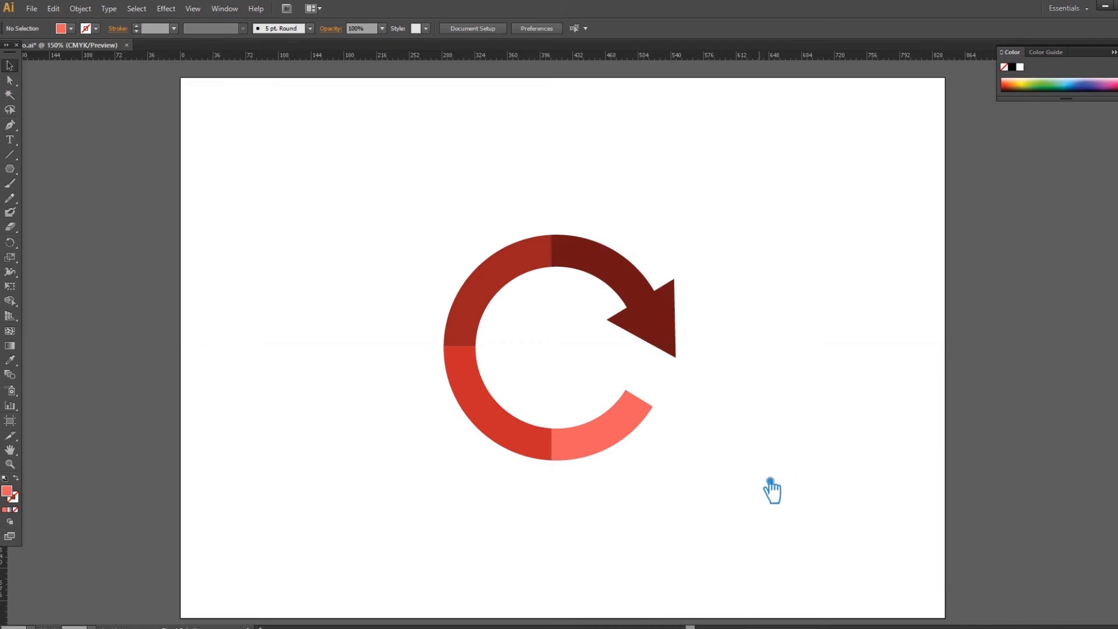
pyautogui.hotkey('ctrl', ';')
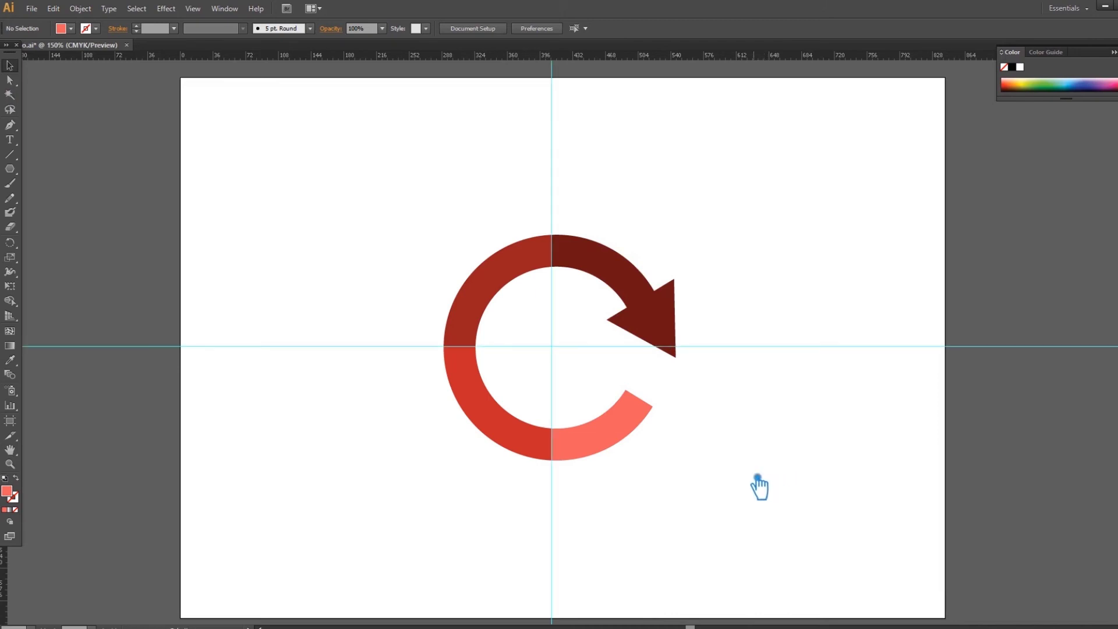
pyautogui.moveTo(728, 482); pyautogui.dragTo(440, 203)
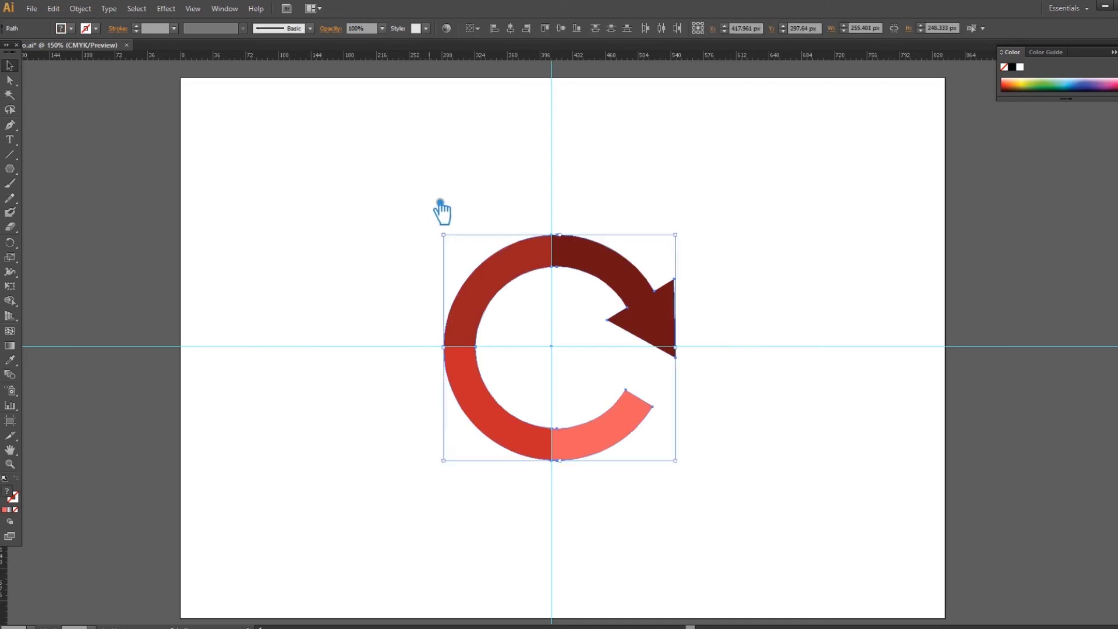
pyautogui.hotkey('ctrl', ';')
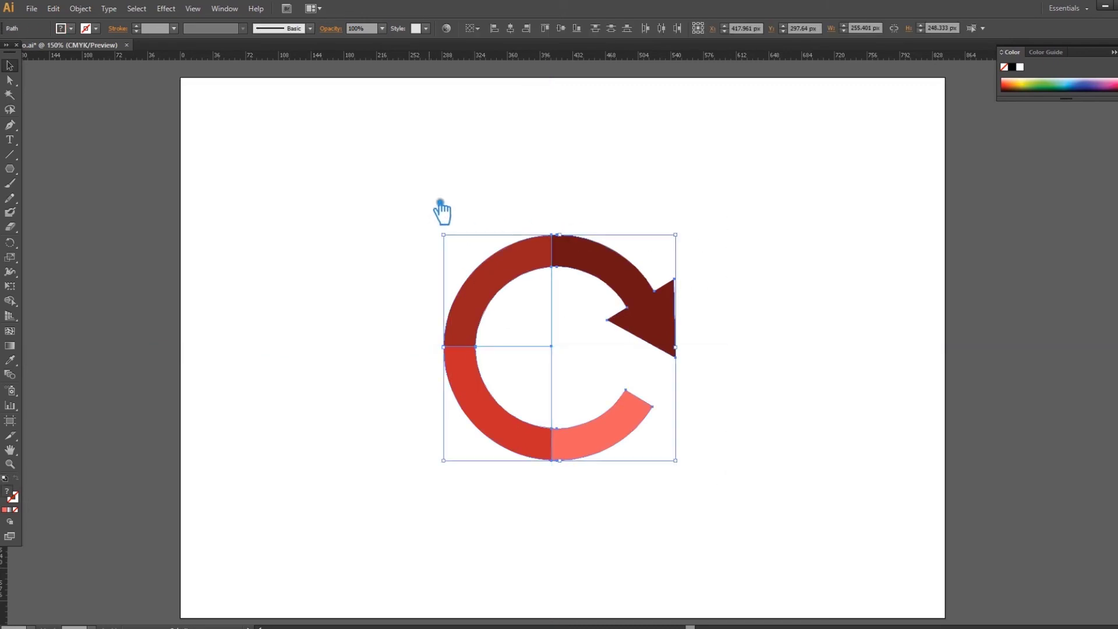
pyautogui.click(406, 170)
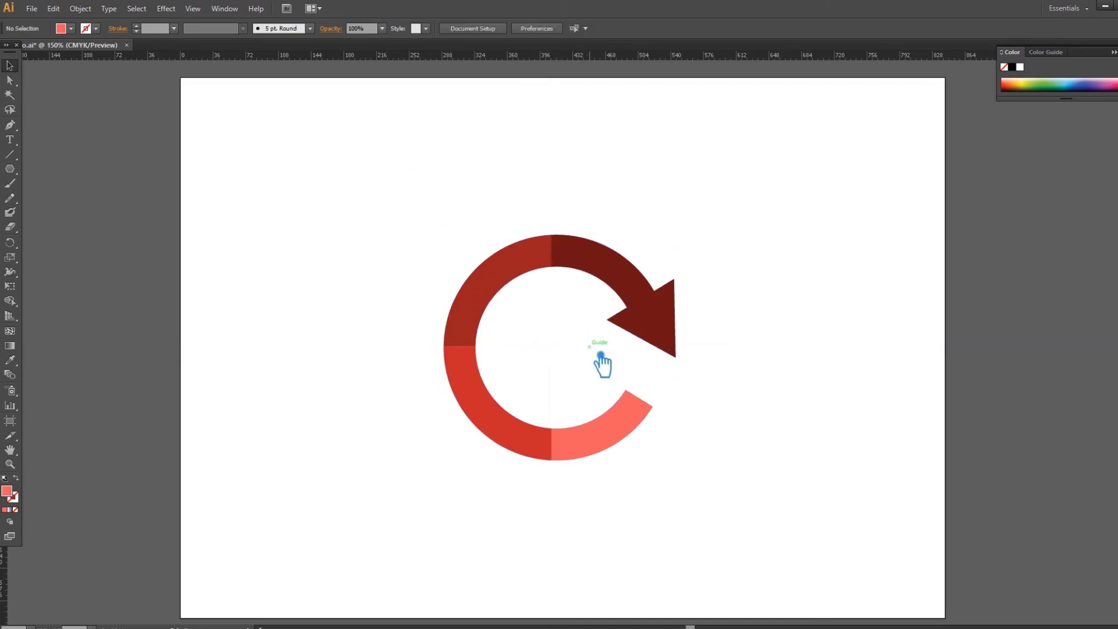
pyautogui.moveTo(573, 380); pyautogui.dragTo(513, 308)
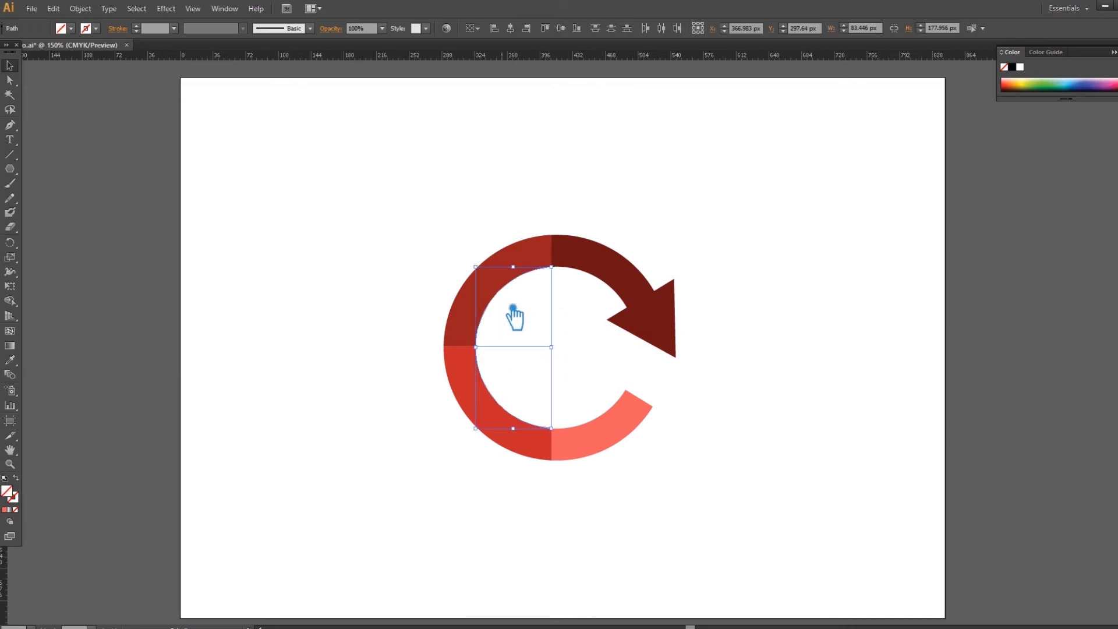
pyautogui.click(686, 507)
# - Group all segments of the circular arrow and place a duplicate of the icon to its right
pyautogui.moveTo(721, 519); pyautogui.dragTo(260, 158)
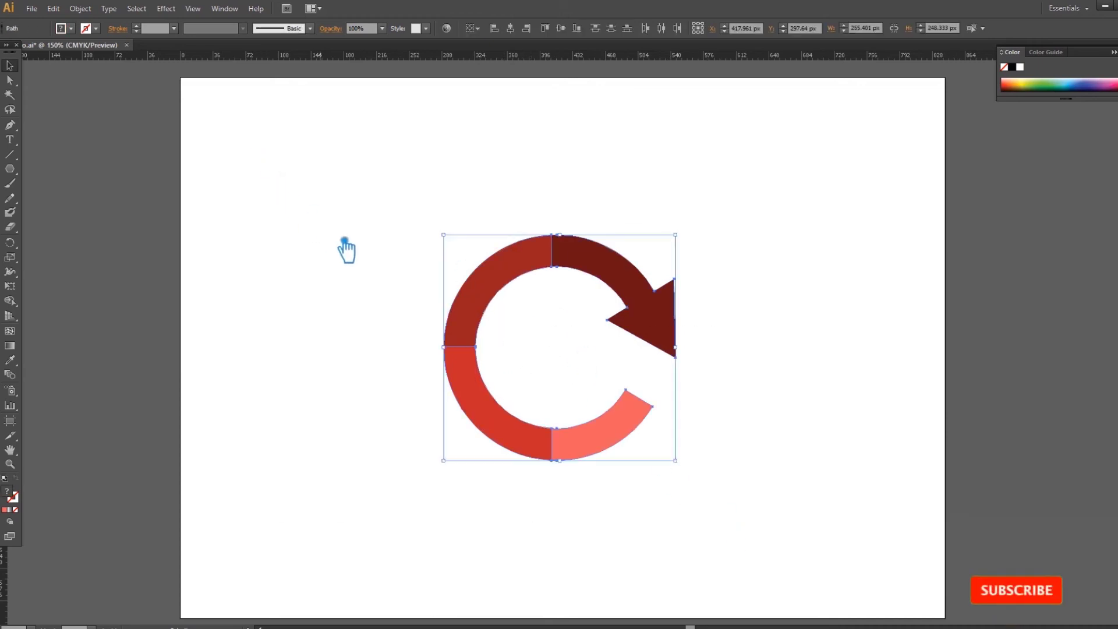
pyautogui.hotkey('ctrl', 'g')
pyautogui.moveTo(612, 287); pyautogui.dragTo(741, 291)
# - Ungroup the right-hand icon and fill its arrowhead segment with dark blue 0F596D
pyautogui.rightClick(733, 283)
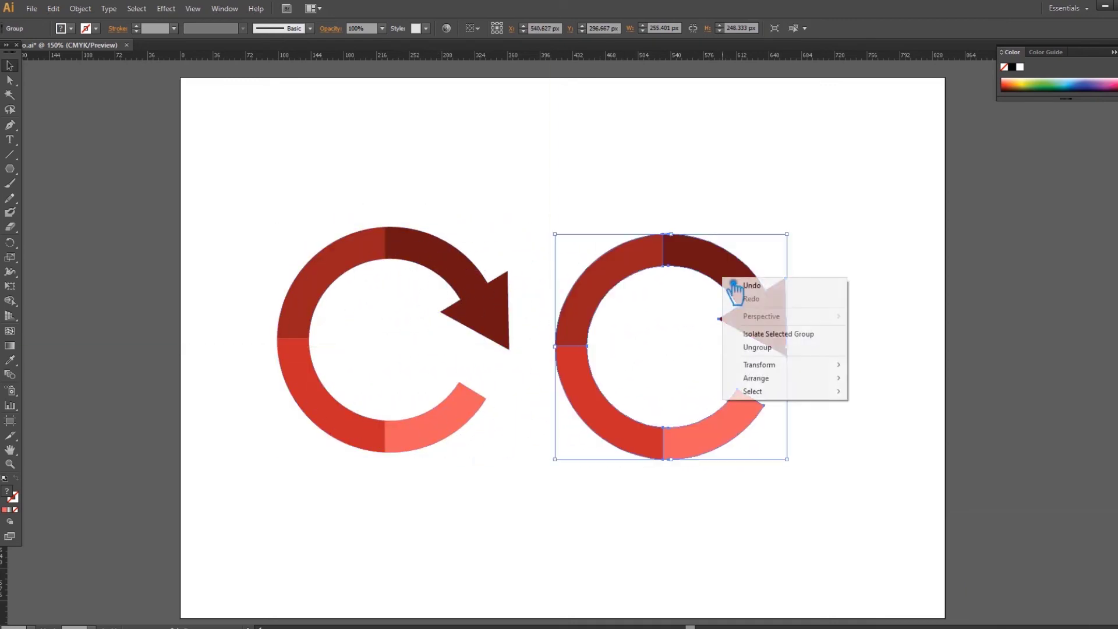
pyautogui.click(768, 348)
pyautogui.click(901, 325)
pyautogui.click(752, 284)
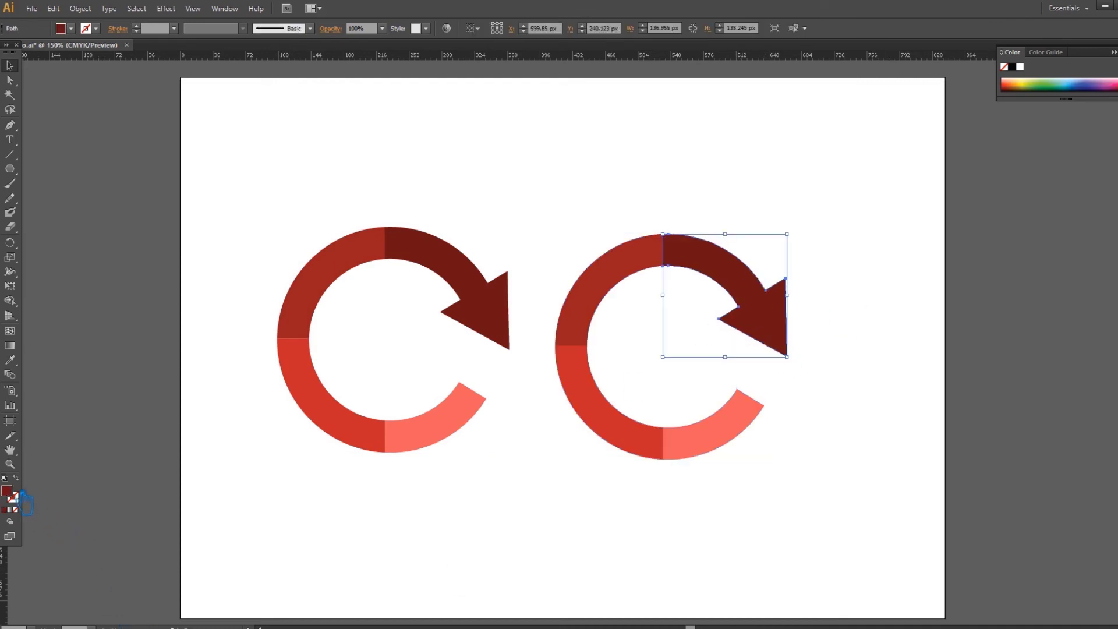
pyautogui.doubleClick(9, 493)
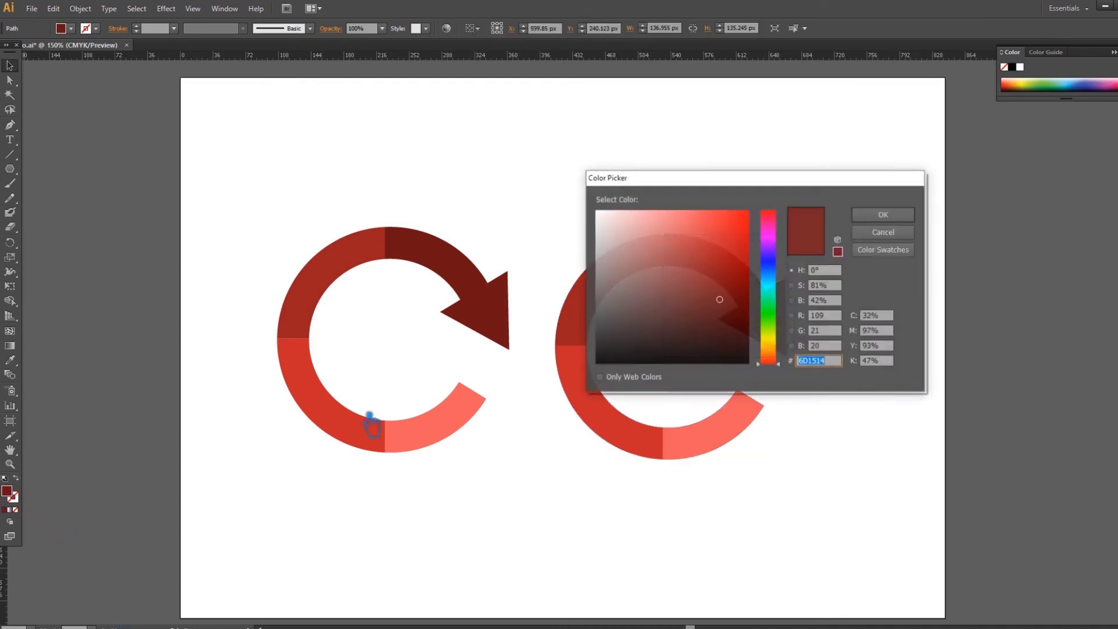
pyautogui.click(778, 281)
pyautogui.moveTo(746, 315); pyautogui.dragTo(741, 301)
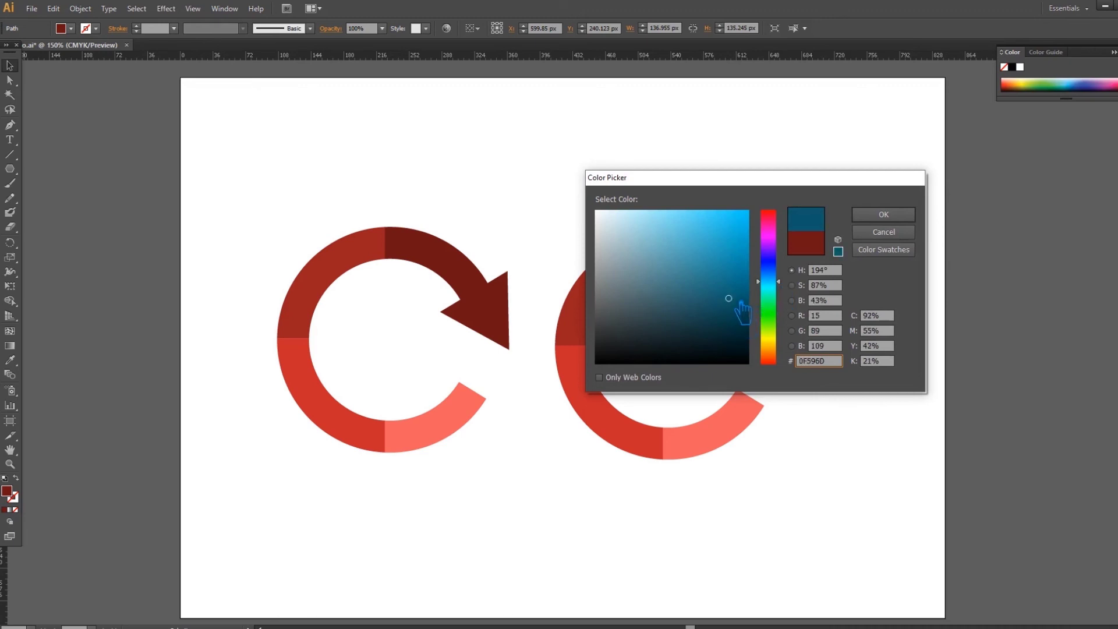
pyautogui.click(879, 214)
# - Sample the dark blue arrowhead colour onto the right-hand icon's upper-left segment and change that fill to teal 1C7887
pyautogui.click(608, 283)
pyautogui.click(10, 360)
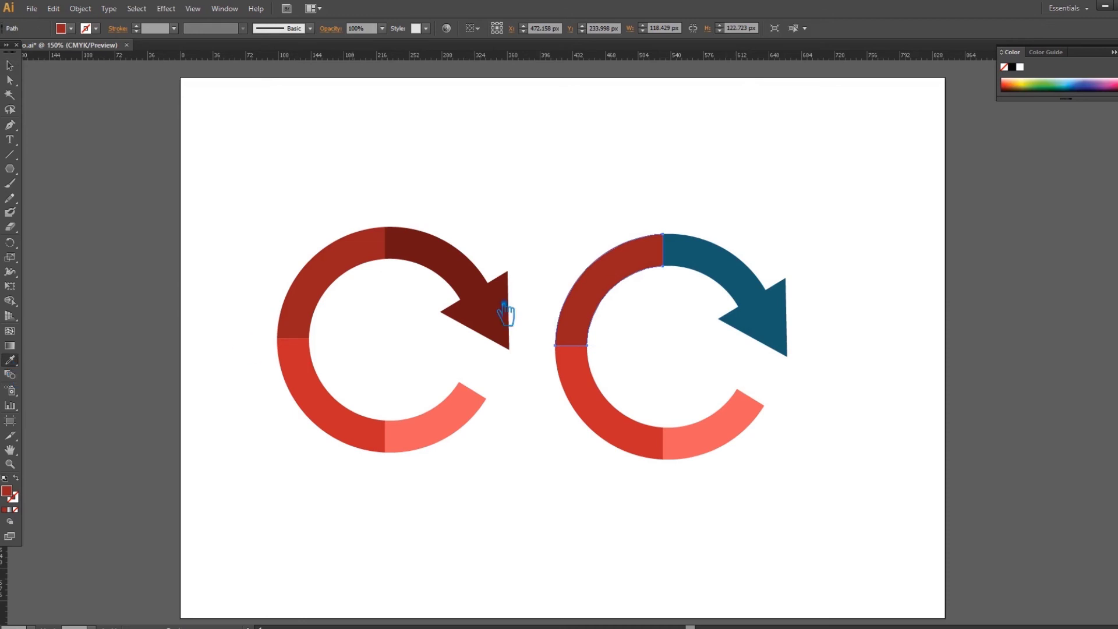
pyautogui.click(729, 291)
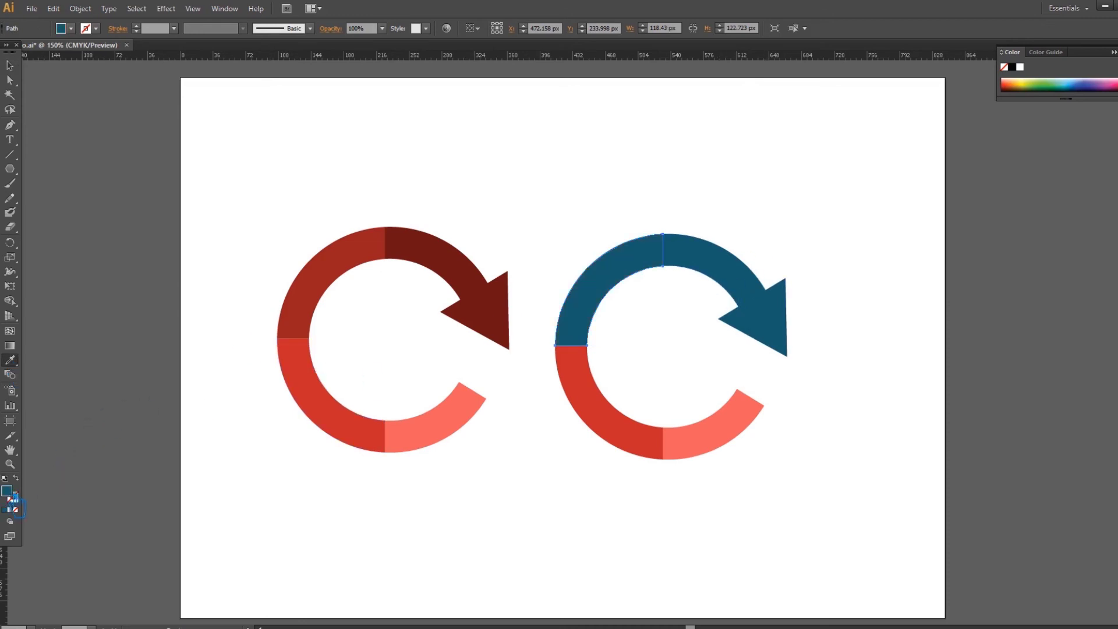
pyautogui.doubleClick(9, 492)
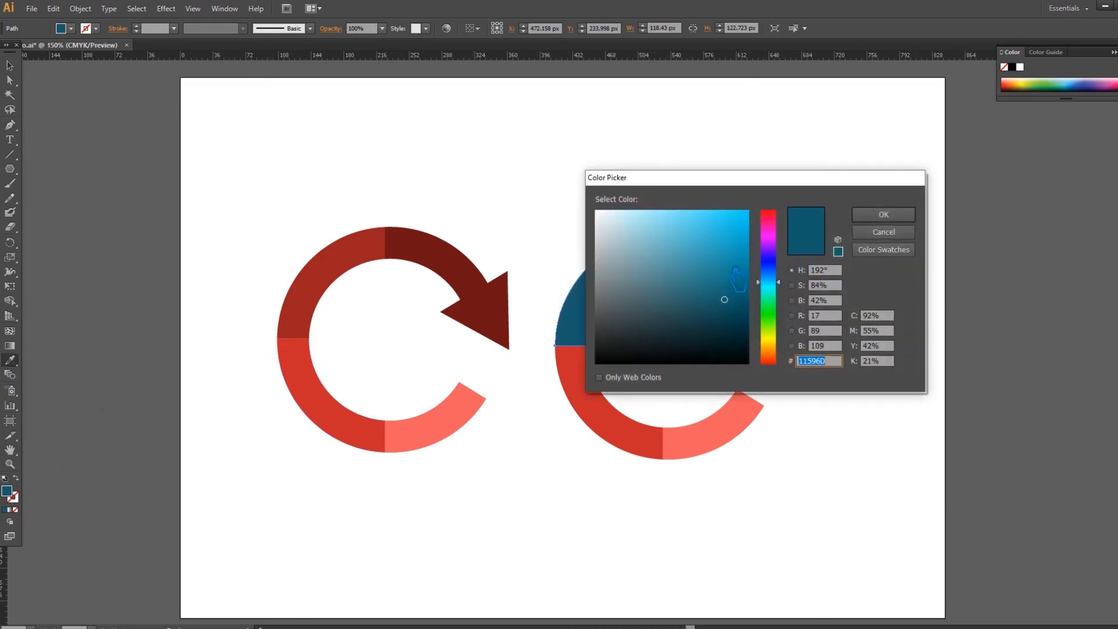
pyautogui.click(721, 262)
pyautogui.click(883, 214)
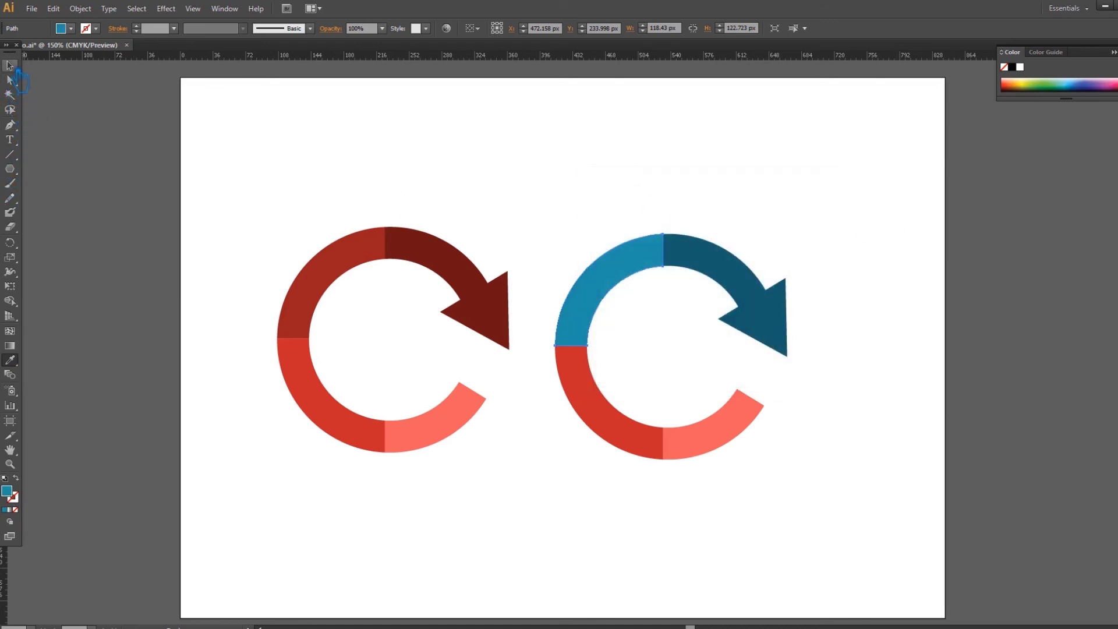
pyautogui.doubleClick(11, 495)
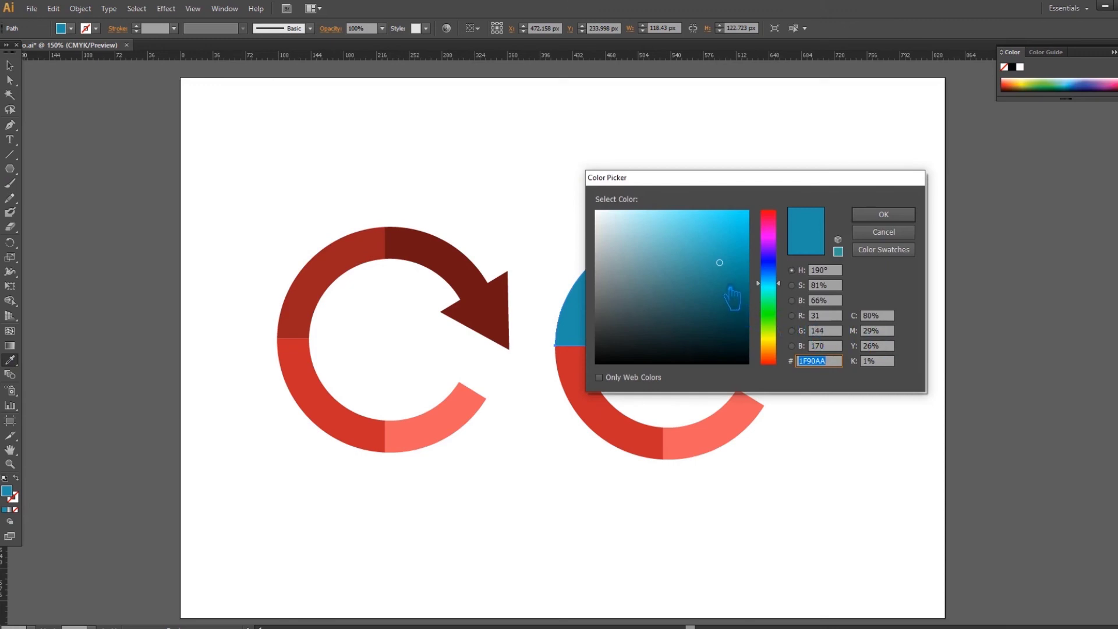
pyautogui.click(719, 282)
pyautogui.click(883, 215)
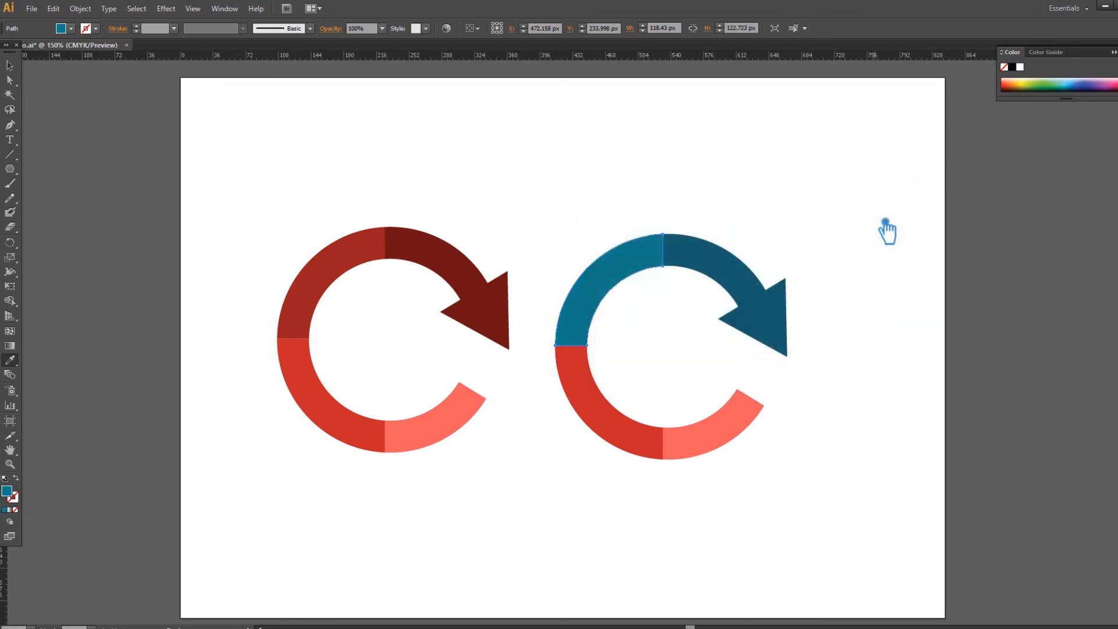
# - Sample the teal upper-left segment's colour onto the right-hand icon's lower-left segment and change that fill to 27A2AF
pyautogui.click(10, 65)
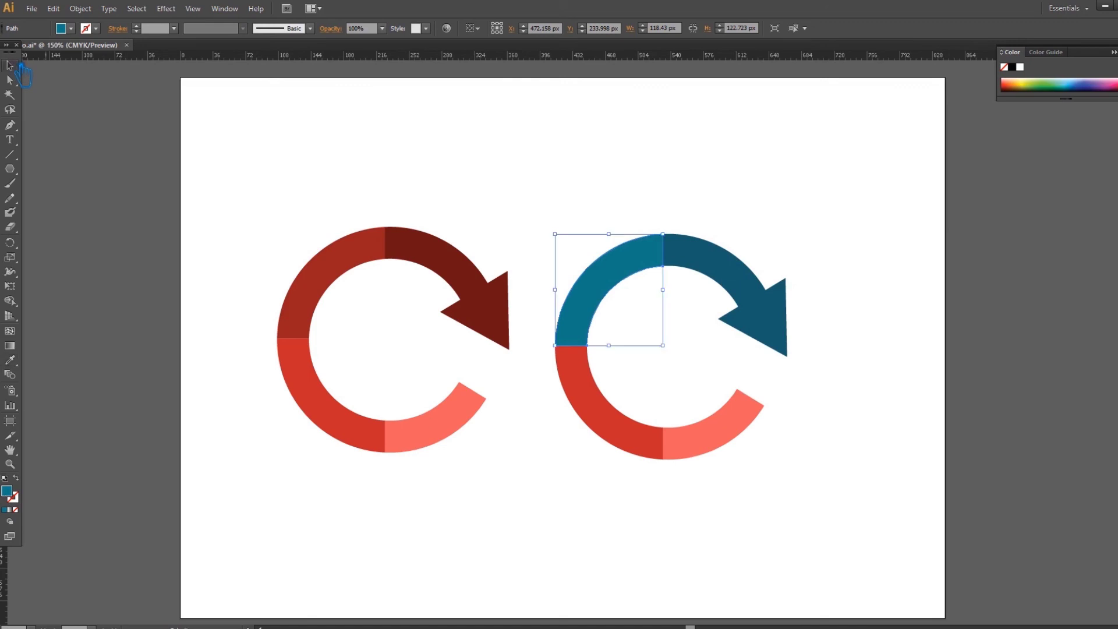
pyautogui.click(622, 429)
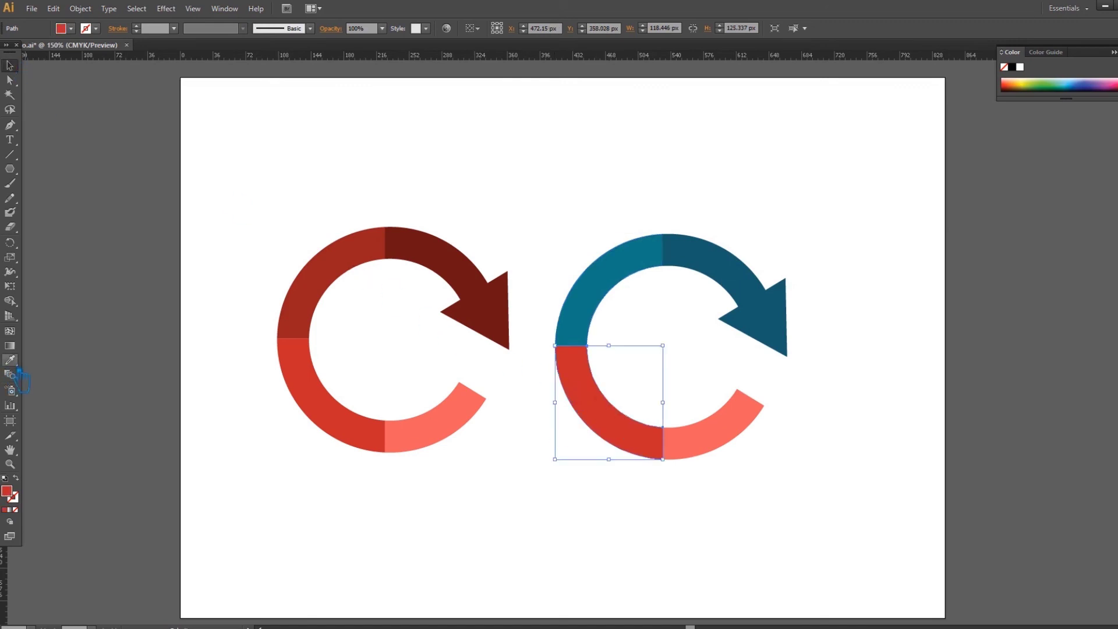
pyautogui.click(595, 306)
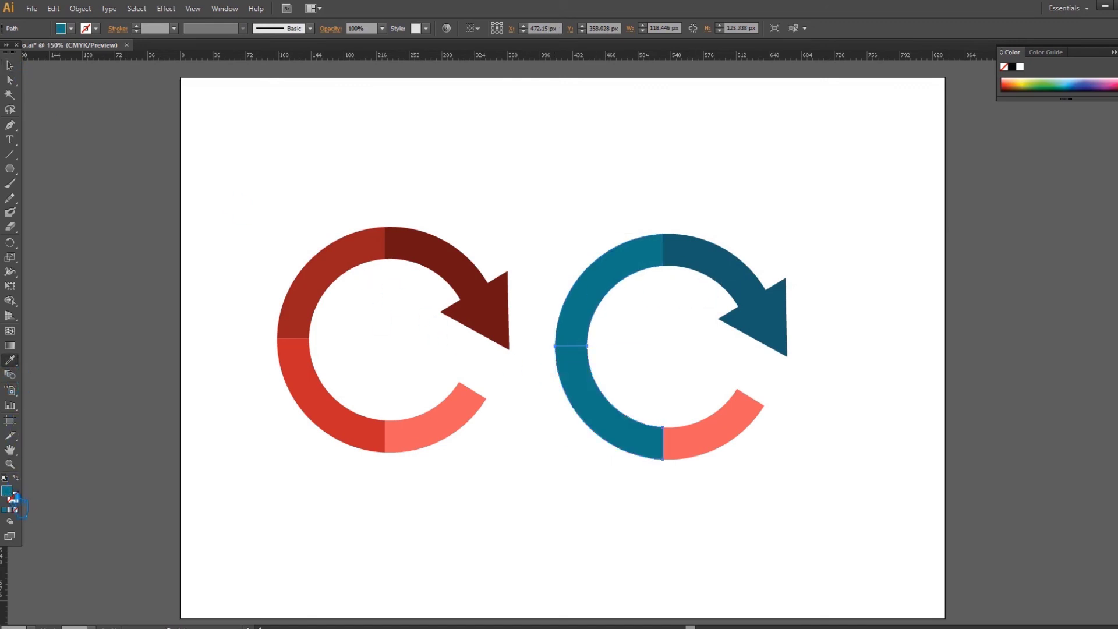
pyautogui.doubleClick(12, 493)
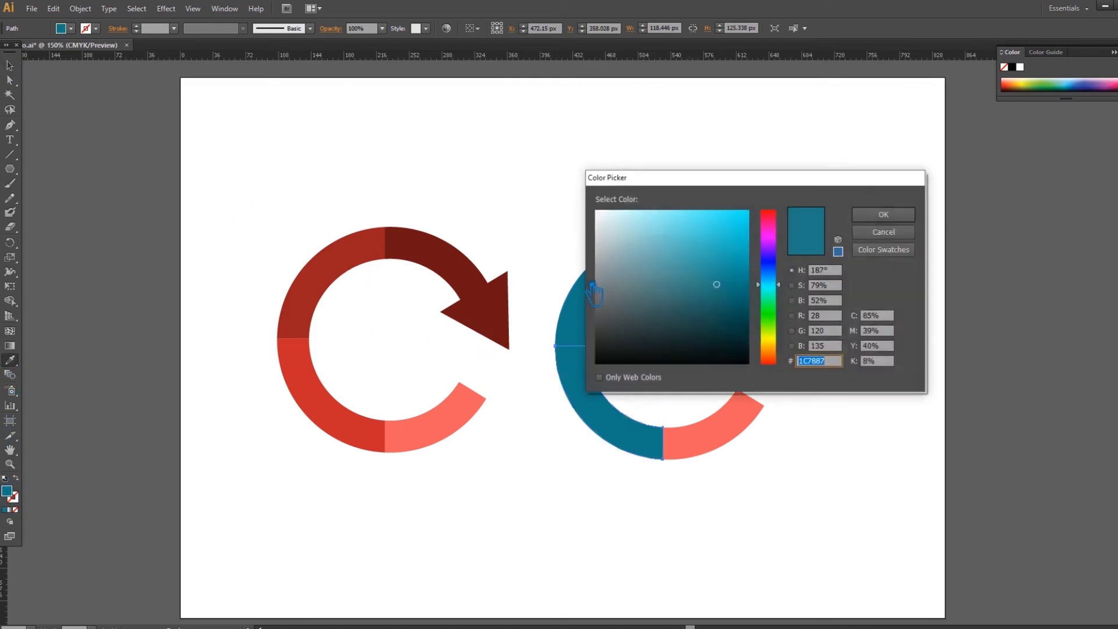
pyautogui.click(727, 263)
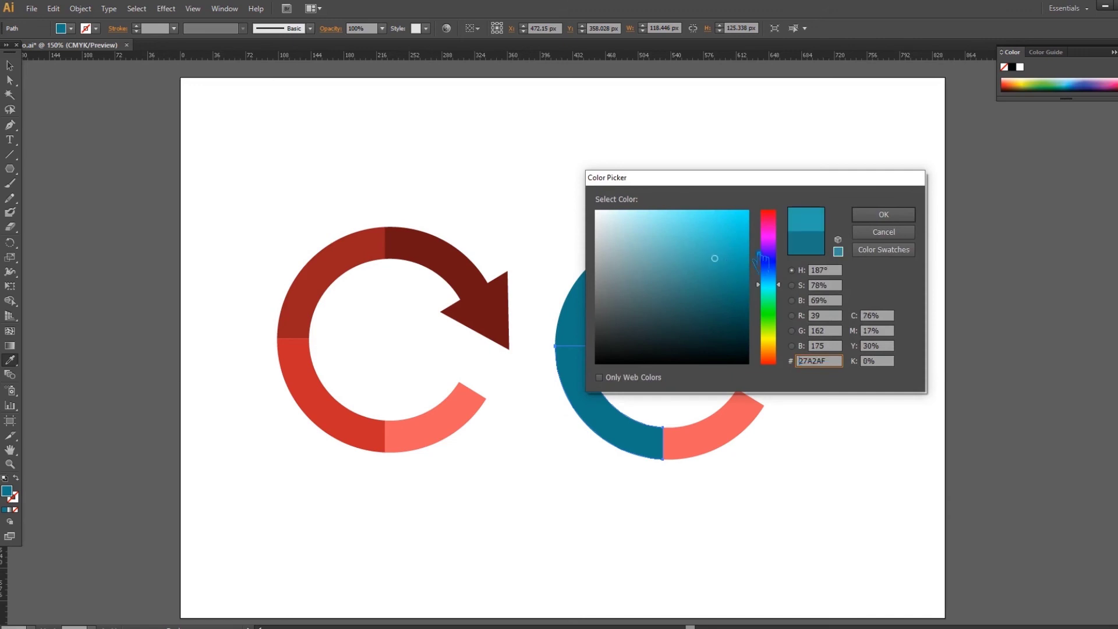
pyautogui.click(883, 214)
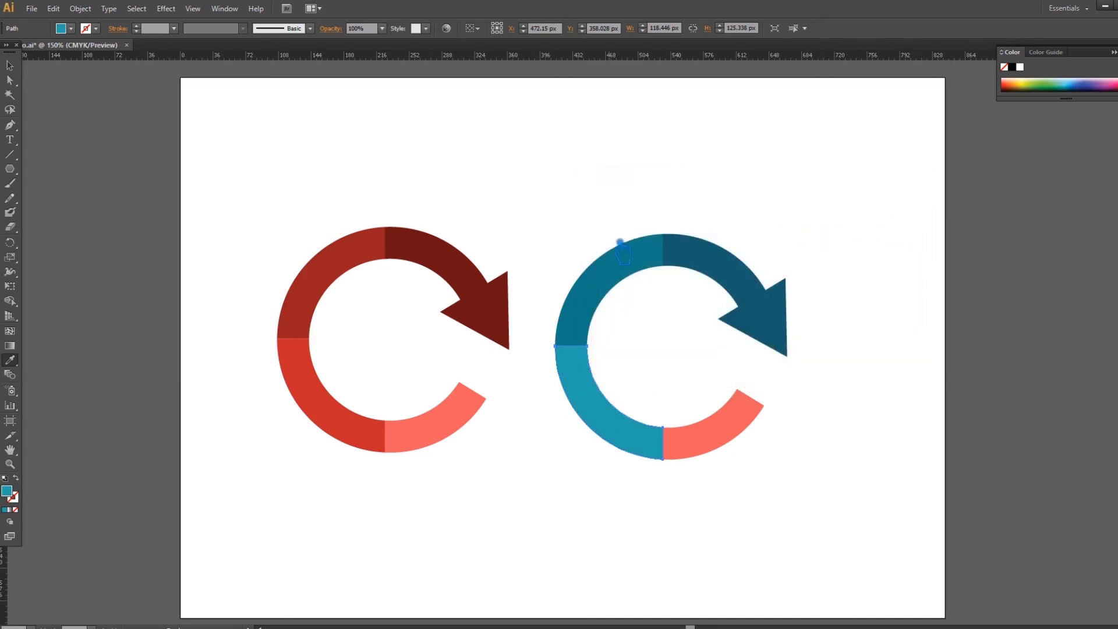
# - Sample the lower-left segment's colour onto the right-hand icon's last red segment and change that fill to light blue 74E3E8
pyautogui.press('v')
pyautogui.click(731, 452)
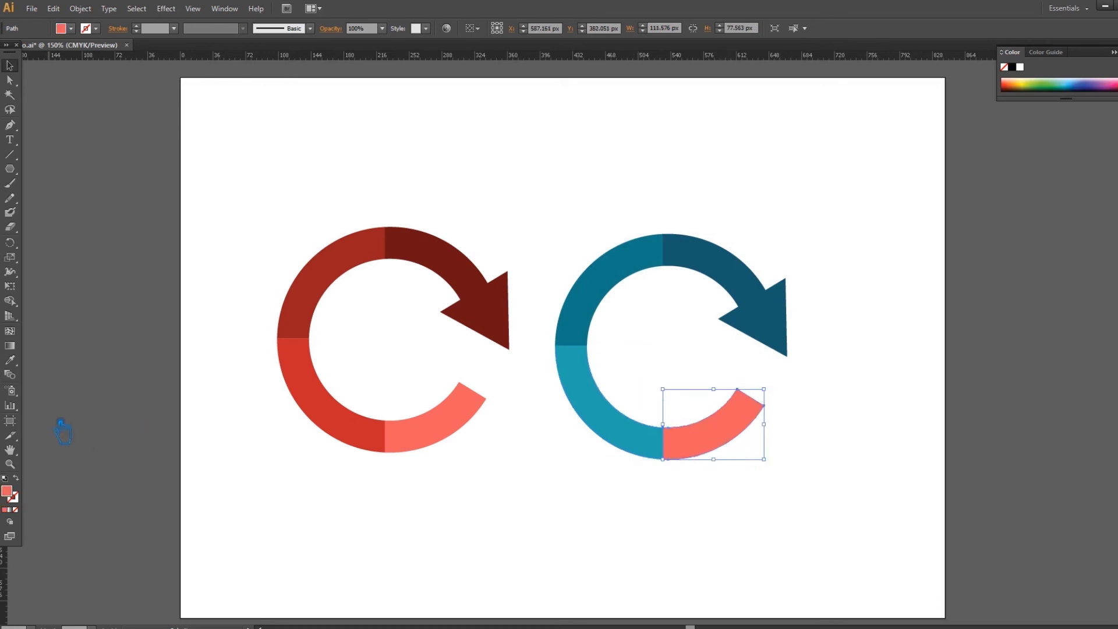
pyautogui.click(16, 365)
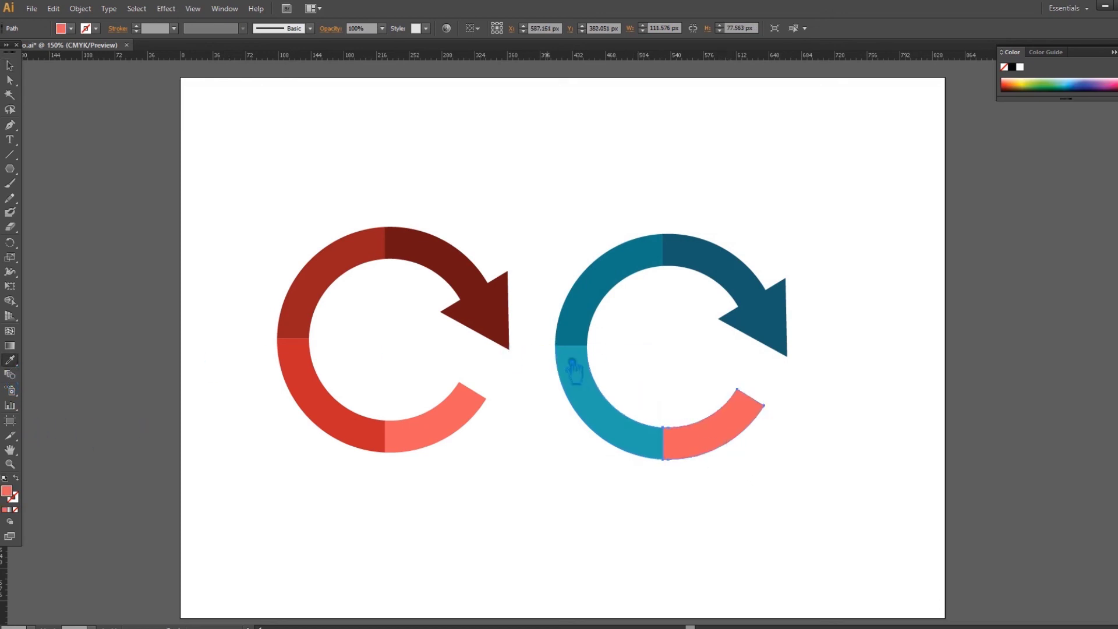
pyautogui.click(600, 411)
pyautogui.doubleClick(12, 494)
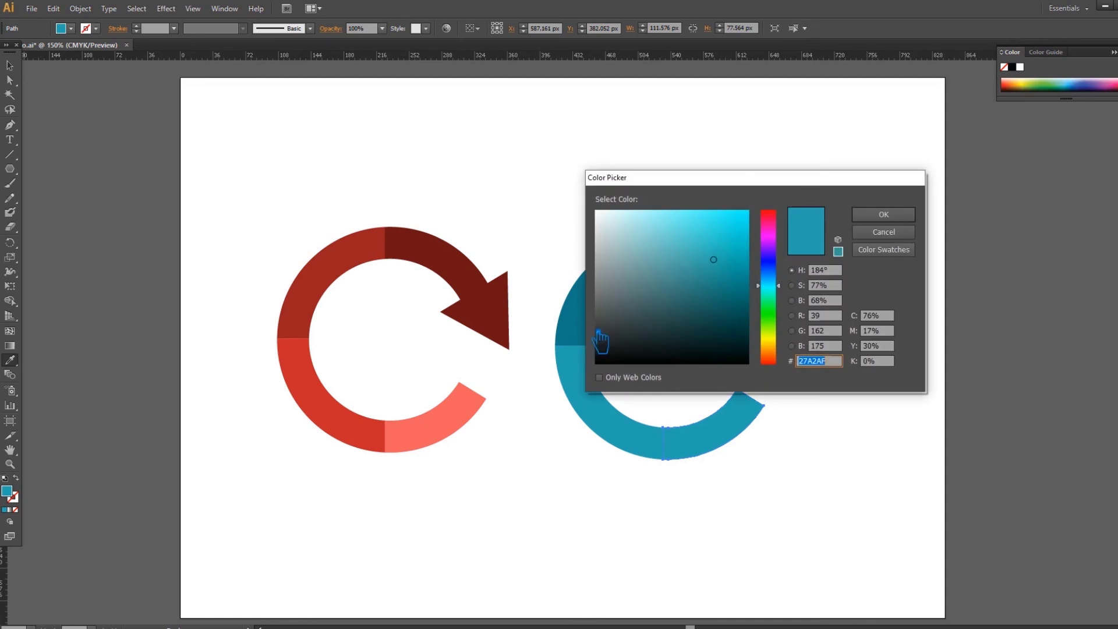
pyautogui.click(685, 229)
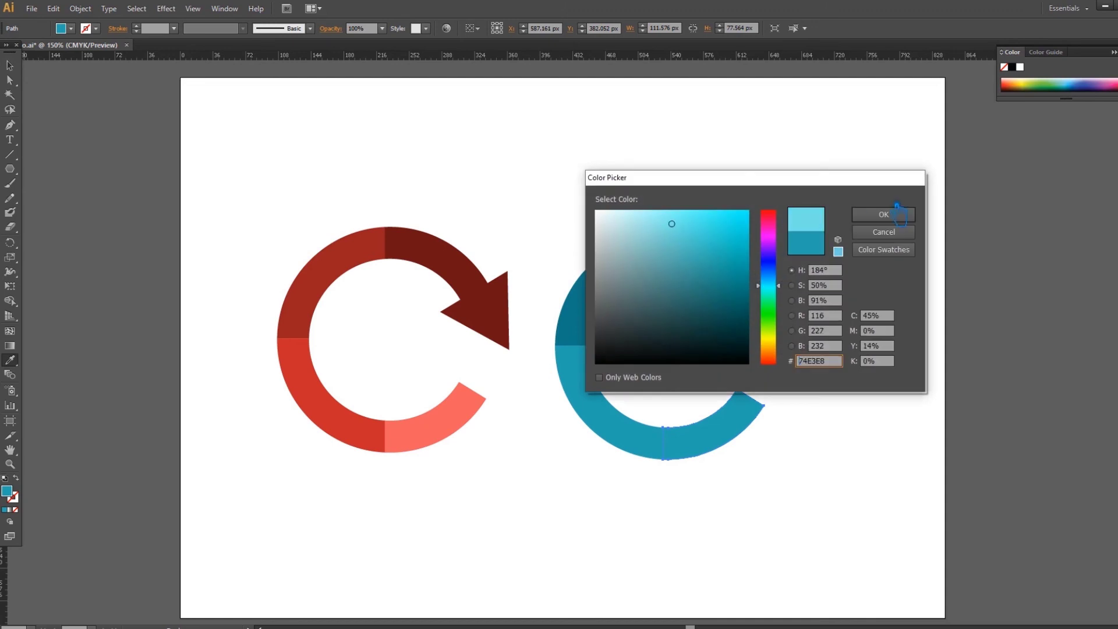
pyautogui.click(883, 214)
# - Select all segments of the blue circular arrow and group them
pyautogui.click(12, 65)
pyautogui.click(481, 157)
pyautogui.moveTo(818, 485); pyautogui.dragTo(600, 205)
pyautogui.hotkey('ctrl', 'g')
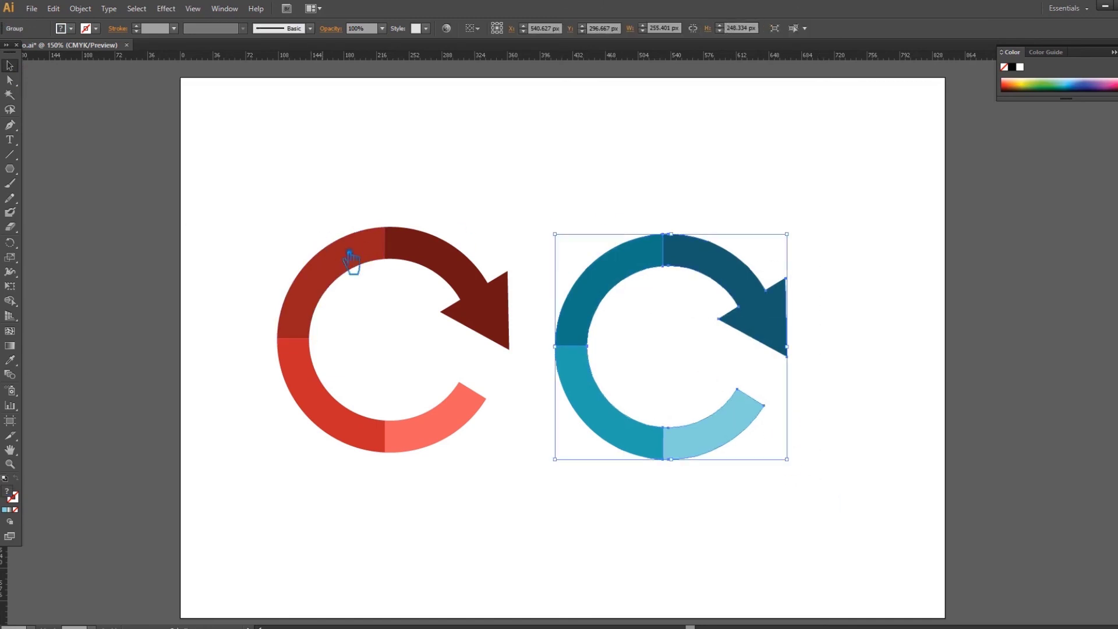